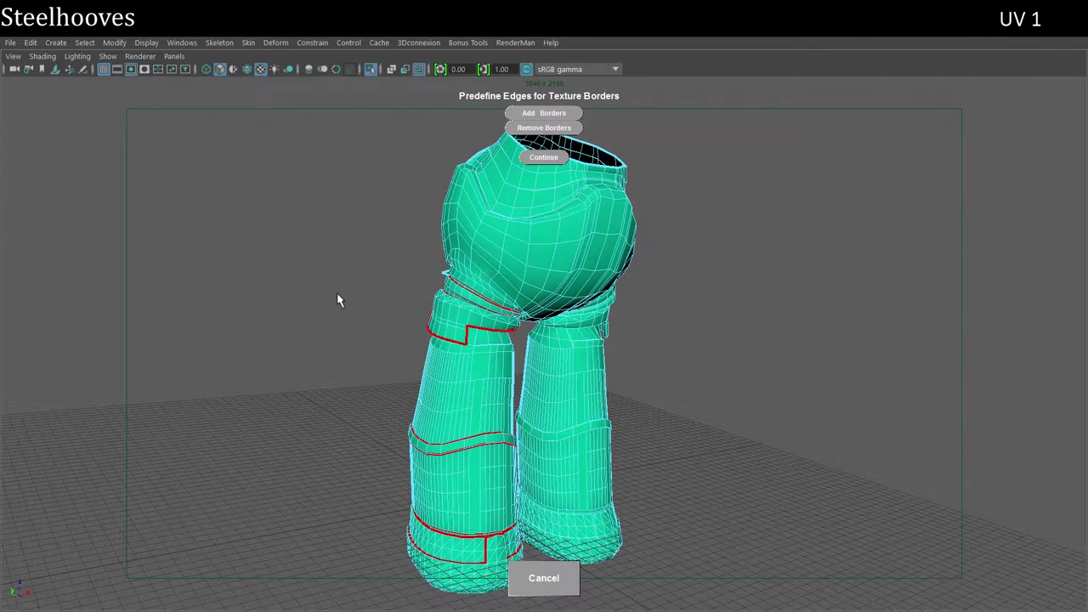
# - Mark the strap edges, including the vertical strap edge, as texture borders
pyautogui.moveTo(690, 273)
pyautogui.keyDown('alt'); pyautogui.mouseDown()
pyautogui.moveTo(688, 336)
pyautogui.moveTo(633, 317)
pyautogui.moveTo(535, 332)
pyautogui.moveTo(445, 324)
pyautogui.mouseUp(); pyautogui.keyUp('alt')
pyautogui.scroll(5, 682, 338)
pyautogui.scroll(-3, 681, 335)
pyautogui.scroll(3, 626, 320)
pyautogui.scroll(3, 613, 317)
pyautogui.scroll(2, 449, 311)
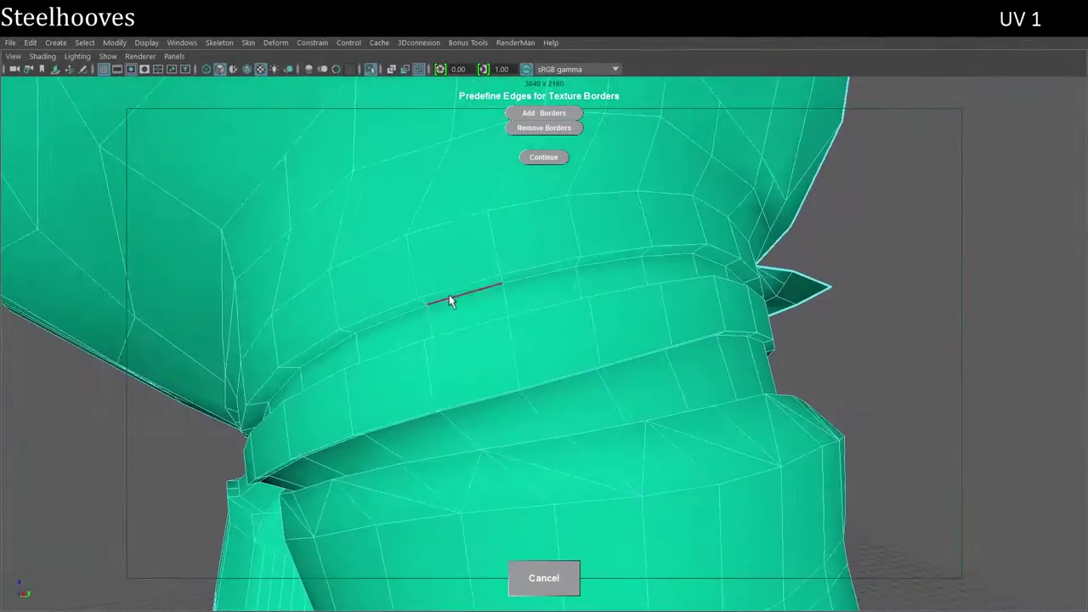
pyautogui.scroll(-2, 535, 257)
pyautogui.moveTo(535, 257)
pyautogui.keyDown('alt'); pyautogui.mouseDown()
pyautogui.moveTo(515, 311)
pyautogui.moveTo(553, 289)
pyautogui.moveTo(576, 324)
pyautogui.moveTo(553, 117)
pyautogui.mouseUp(); pyautogui.keyUp('alt')
pyautogui.scroll(2, 567, 279)
pyautogui.scroll(2, 554, 191)
pyautogui.scroll(-3, 553, 190)
pyautogui.scroll(3, 549, 182)
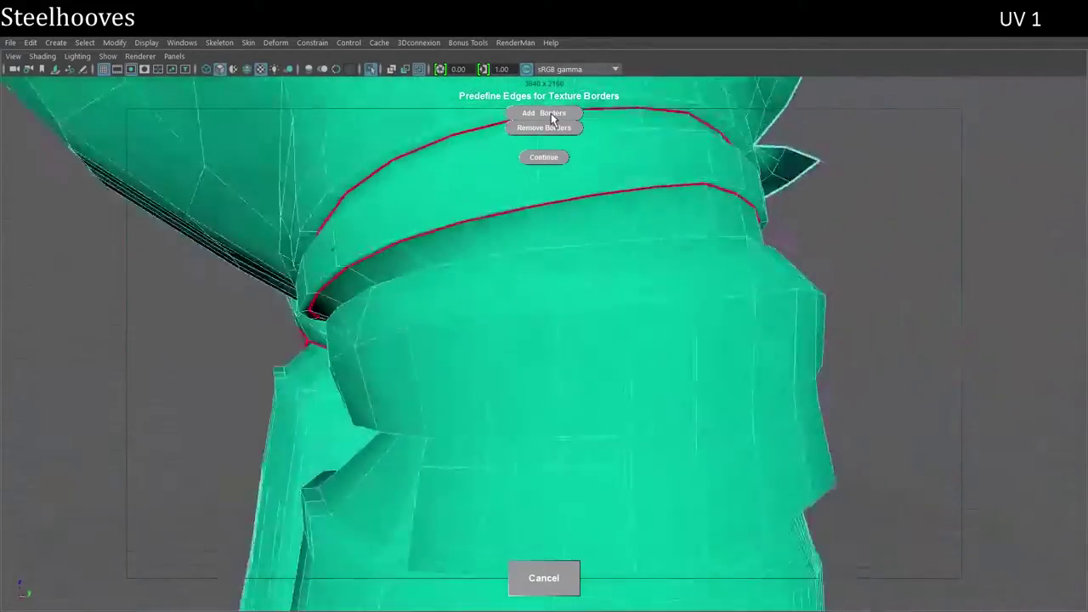
pyautogui.scroll(3, 550, 386)
pyautogui.scroll(-3, 476, 391)
pyautogui.moveTo(406, 396)
pyautogui.keyDown('alt'); pyautogui.mouseDown()
pyautogui.moveTo(530, 466)
pyautogui.moveTo(462, 413)
pyautogui.moveTo(537, 141)
pyautogui.mouseUp(); pyautogui.keyUp('alt')
pyautogui.scroll(2, 405, 396)
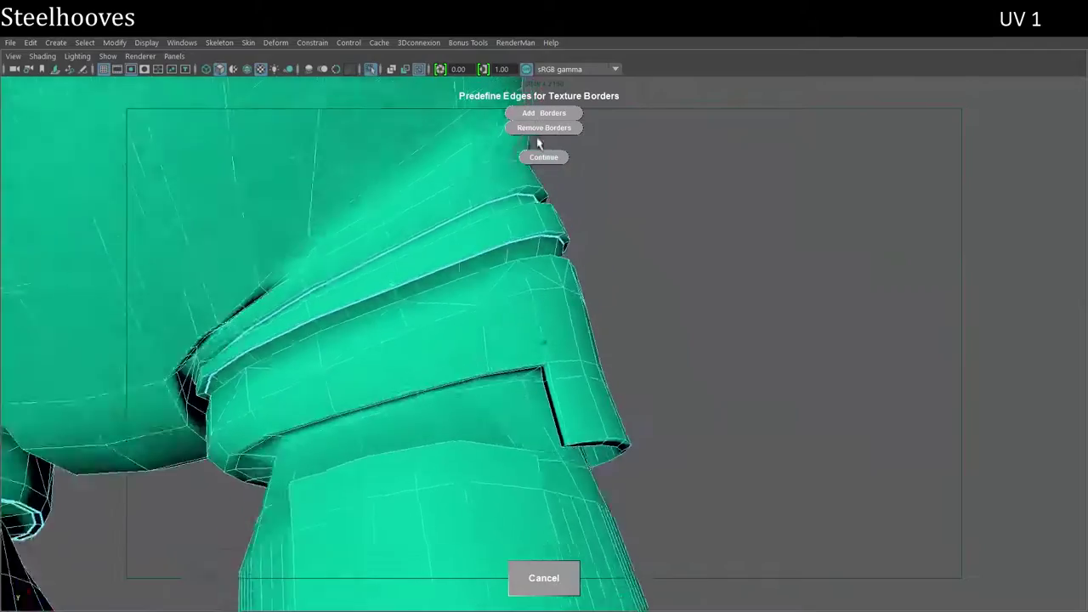
pyautogui.scroll(3, 288, 405)
pyautogui.keyDown('alt'); pyautogui.moveTo(287, 404); pyautogui.dragTo(498, 300); pyautogui.keyUp('alt')
pyautogui.scroll(-3, 546, 348)
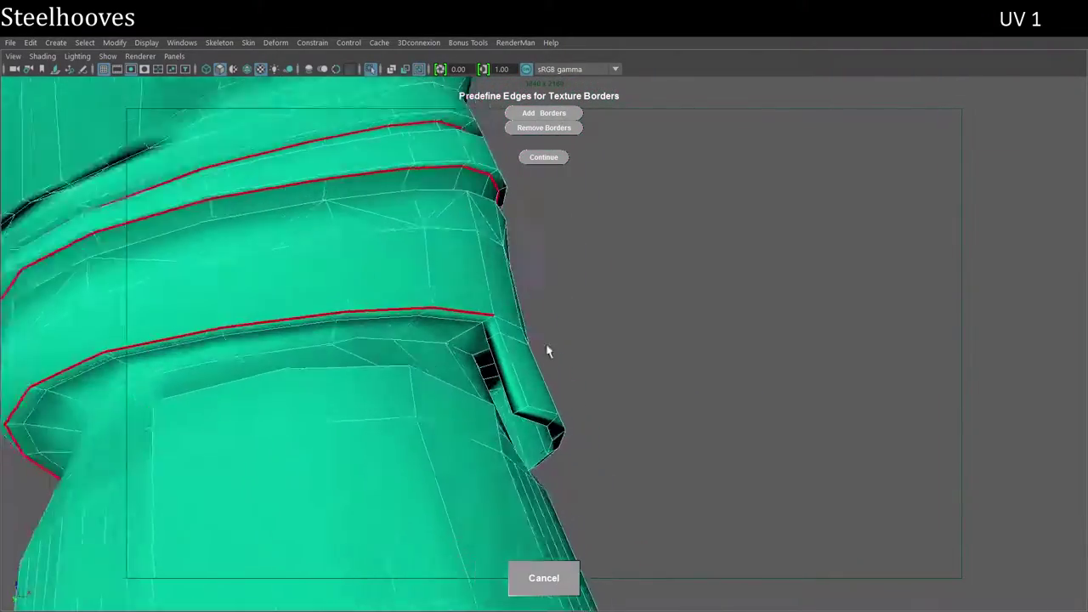
pyautogui.scroll(3, 543, 119)
pyautogui.click(527, 114)
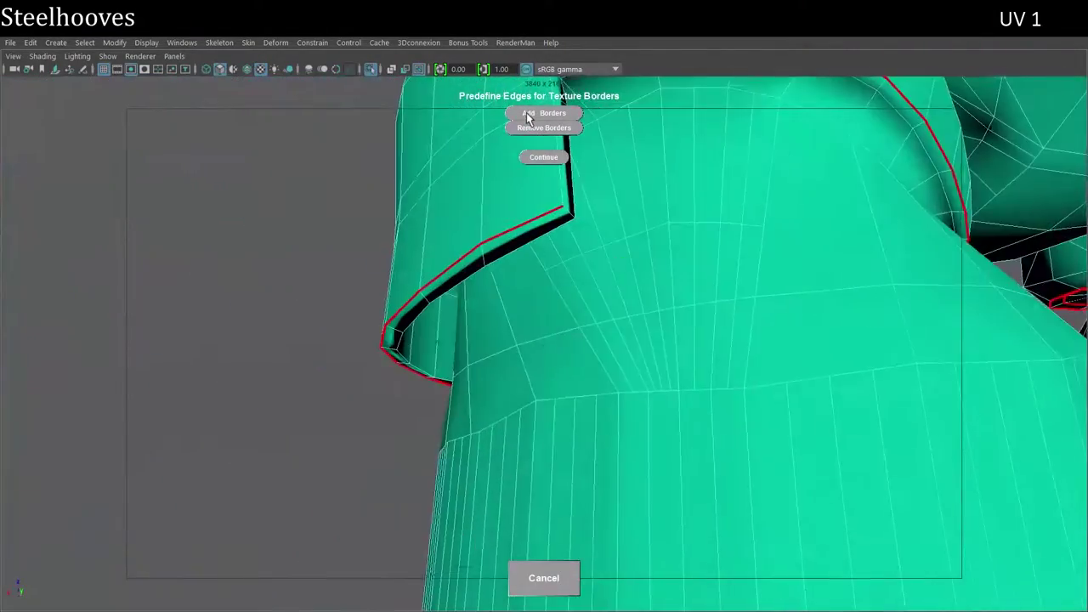
pyautogui.click(532, 246)
# - Turn the top edge loop on the strap into texture borders
pyautogui.scroll(-3, 532, 247)
pyautogui.scroll(2, 502, 163)
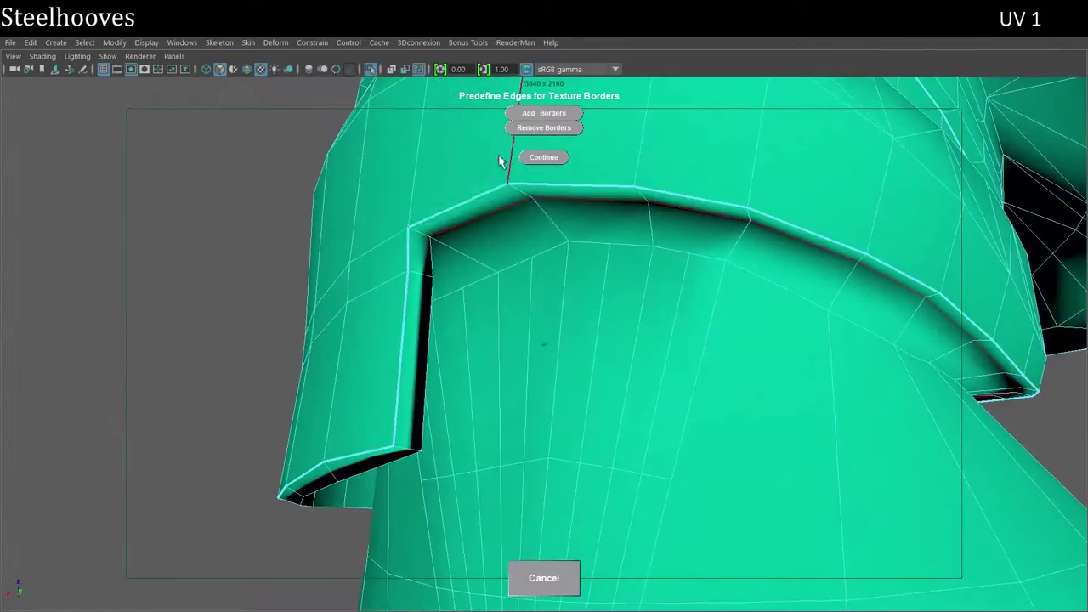
pyautogui.keyDown('alt'); pyautogui.moveTo(503, 163); pyautogui.dragTo(470, 272); pyautogui.keyUp('alt')
pyautogui.click(532, 113)
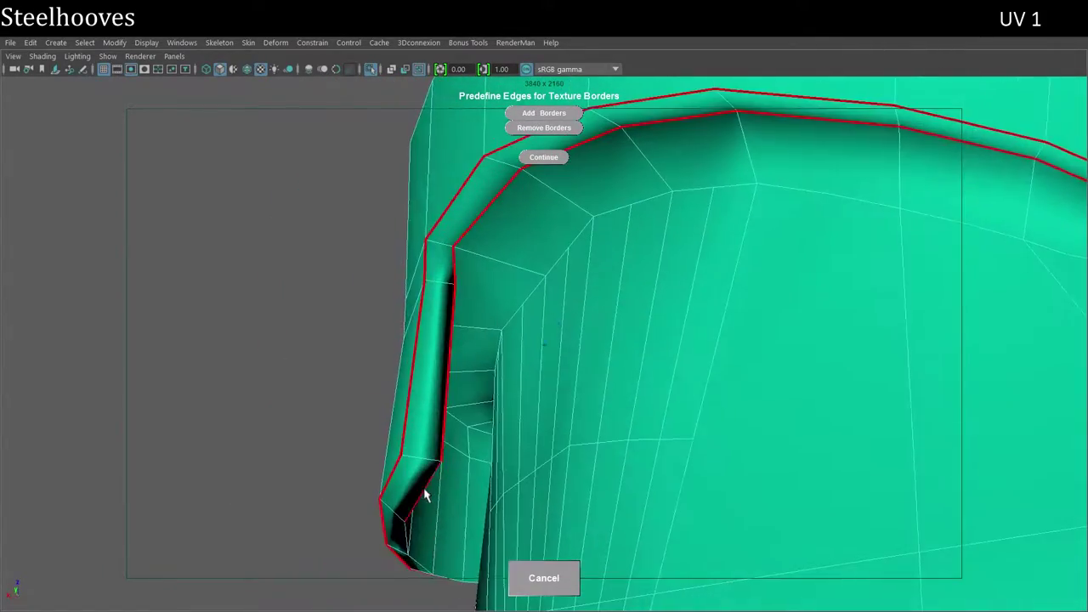
pyautogui.click(544, 115)
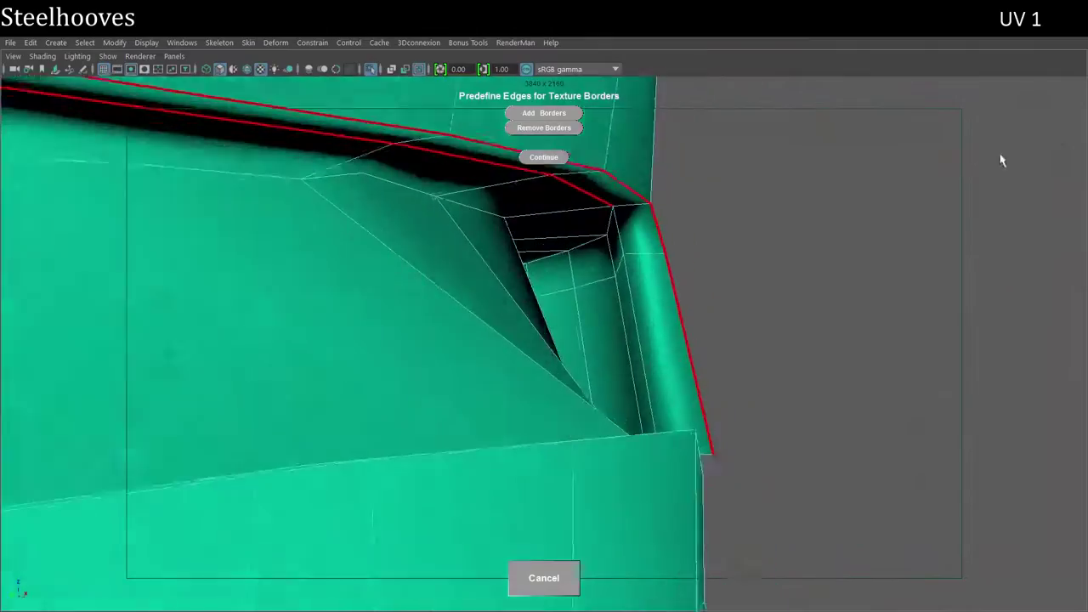
# - Add the belt edge loop, another belt edge run and the bottom edge run as borders
pyautogui.click(587, 481)
pyautogui.click(561, 112)
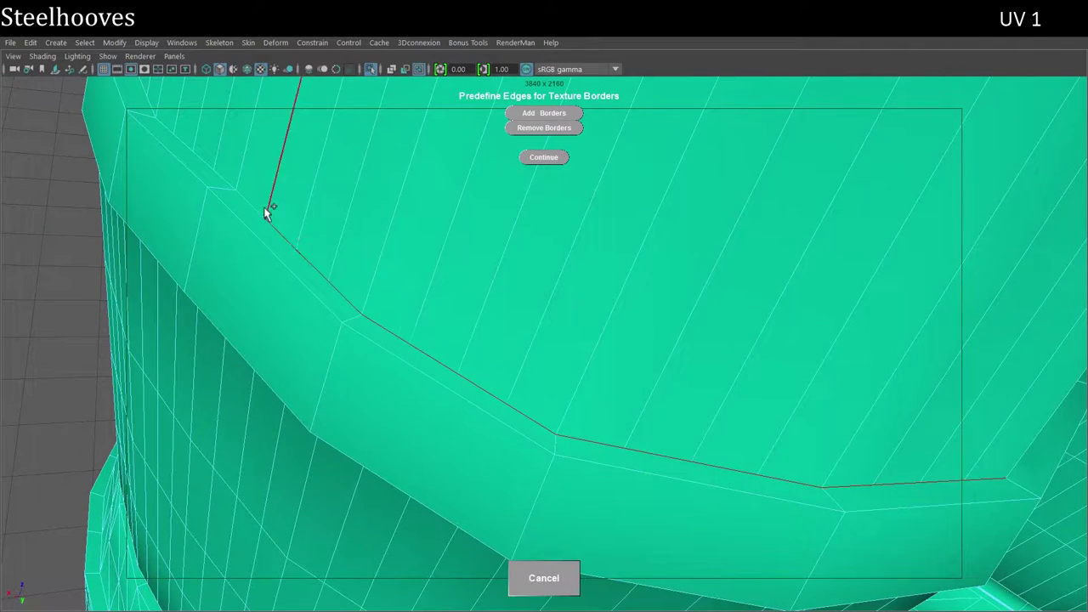
pyautogui.click(266, 212)
pyautogui.click(519, 112)
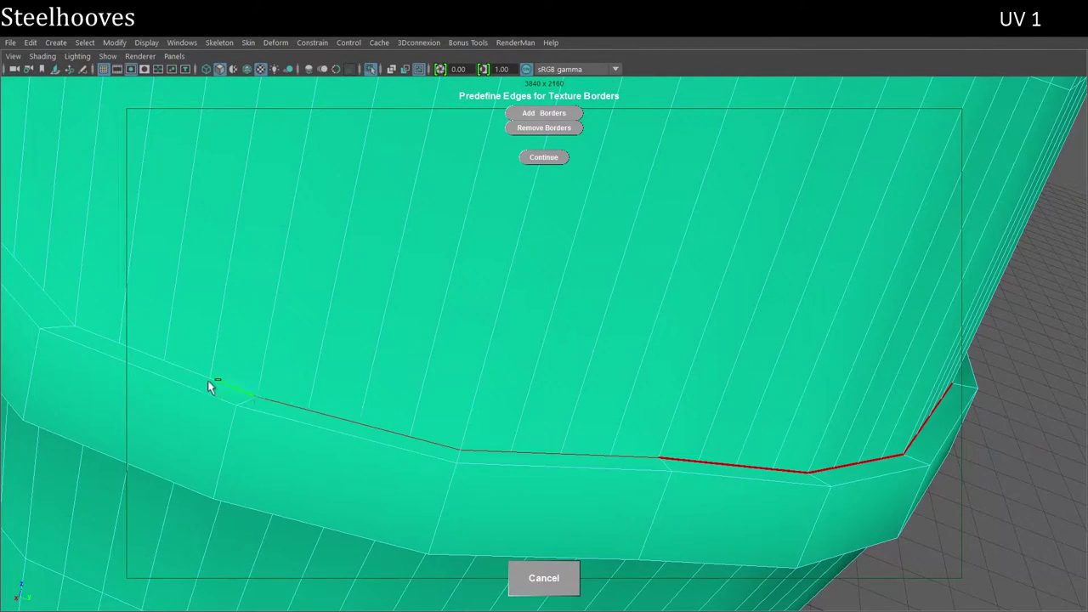
pyautogui.click(561, 113)
pyautogui.click(15, 57)
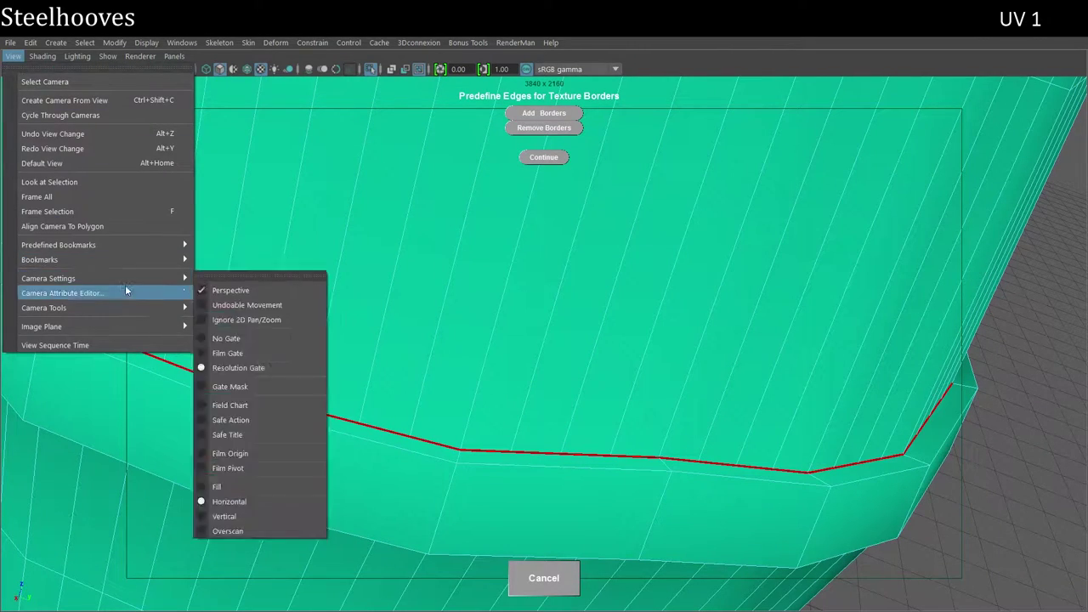
# - Hide the camera gate and mark a rim edge of the lower body as a texture border
pyautogui.click(242, 350)
pyautogui.moveTo(242, 351)
pyautogui.keyDown('alt'); pyautogui.mouseDown()
pyautogui.moveTo(363, 342)
pyautogui.moveTo(442, 387)
pyautogui.moveTo(507, 461)
pyautogui.moveTo(329, 383)
pyautogui.mouseUp(); pyautogui.keyUp('alt')
pyautogui.moveTo(355, 164)
pyautogui.keyDown('alt'); pyautogui.mouseDown()
pyautogui.moveTo(560, 119)
pyautogui.moveTo(520, 462)
pyautogui.mouseUp(); pyautogui.keyUp('alt')
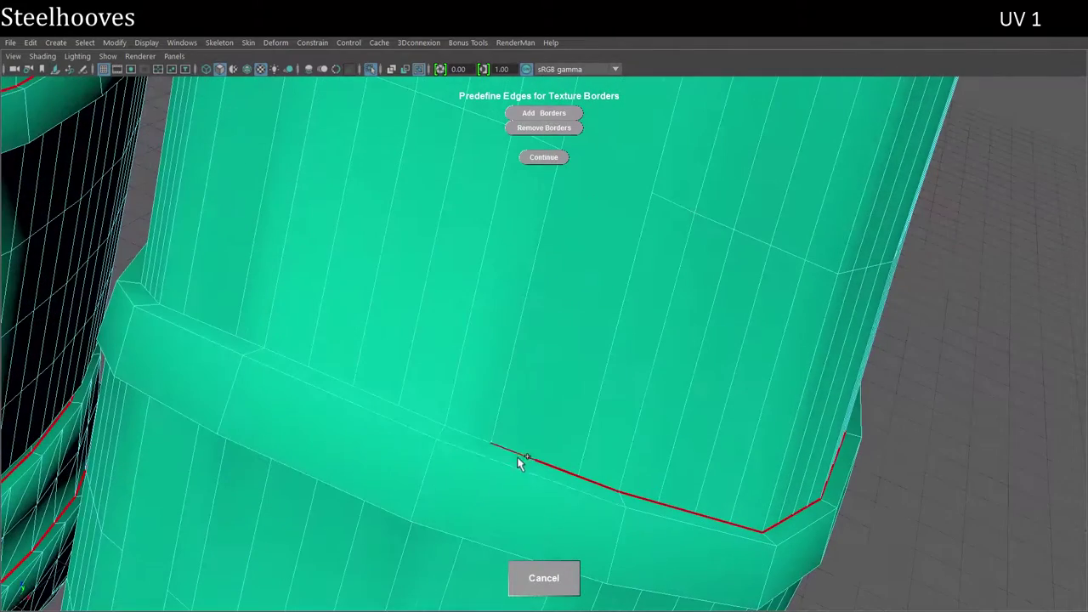
pyautogui.moveTo(206, 324)
pyautogui.keyDown('alt'); pyautogui.mouseDown()
pyautogui.moveTo(350, 366)
pyautogui.moveTo(425, 496)
pyautogui.mouseUp(); pyautogui.keyUp('alt')
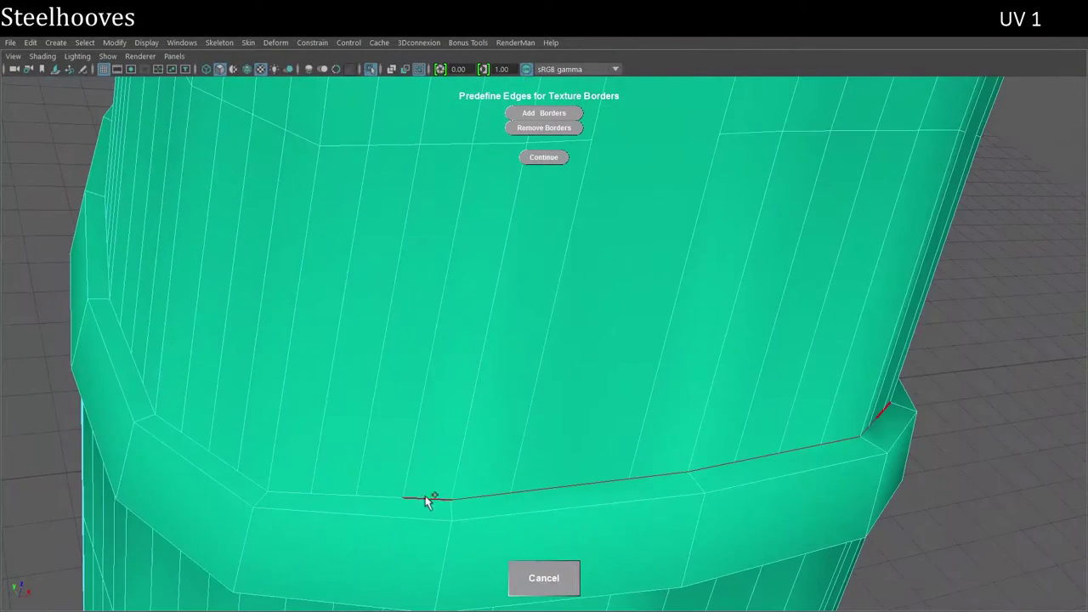
pyautogui.click(129, 347)
# - Tumble around the mesh to inspect the red border edges, including those near the top
pyautogui.scroll(5, 211, 340)
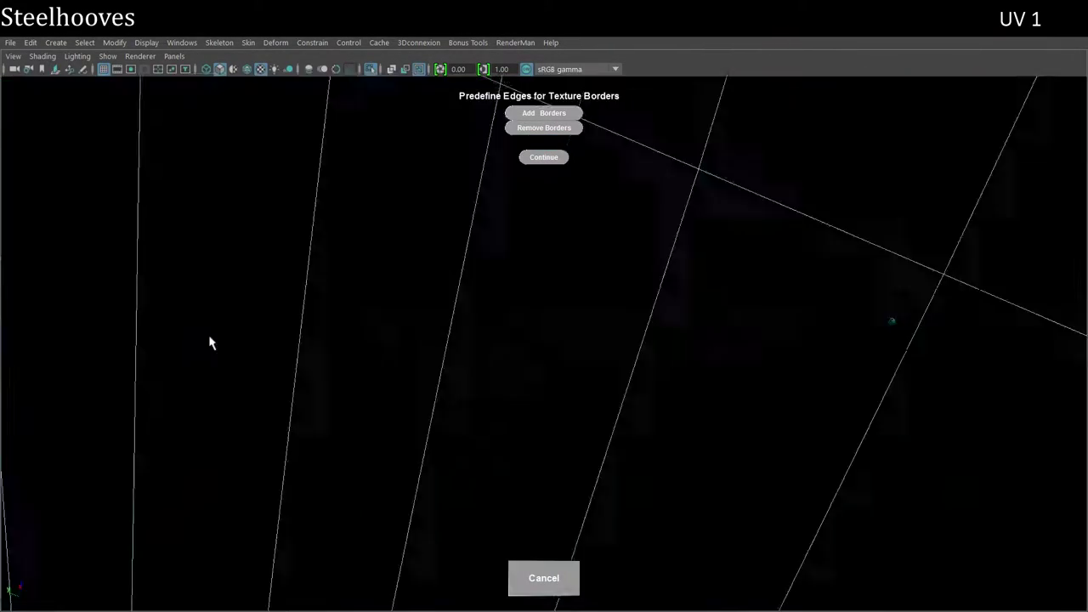
pyautogui.scroll(-3, 210, 340)
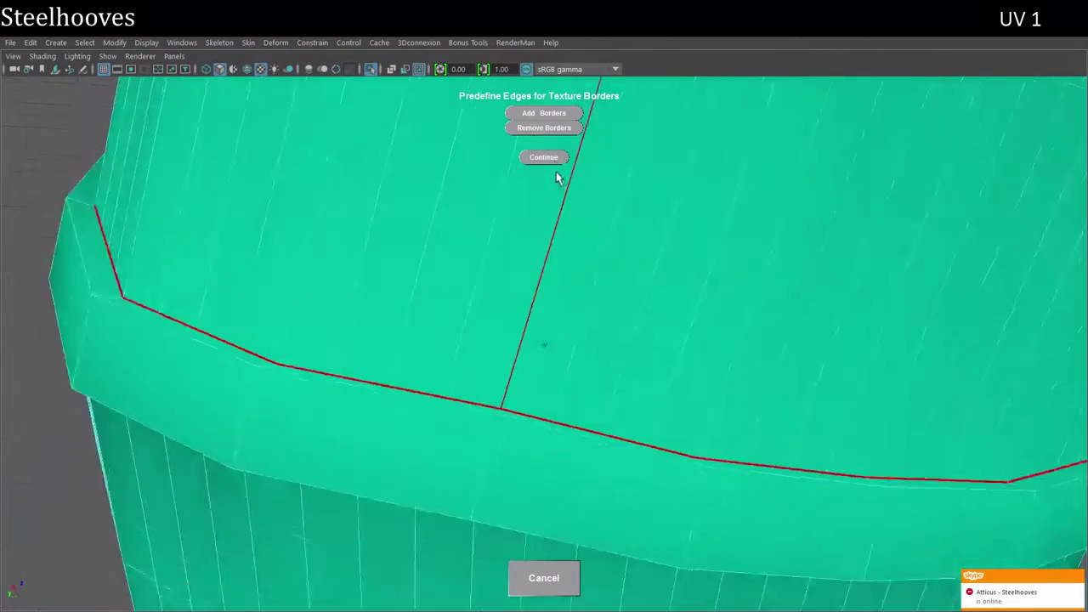
pyautogui.scroll(-3, 555, 177)
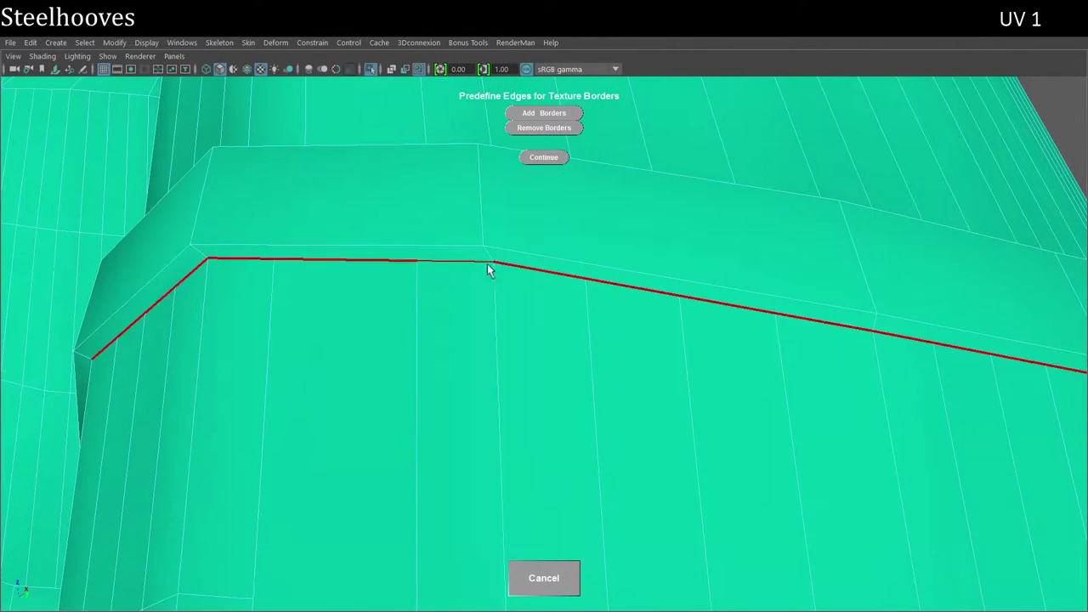
pyautogui.keyDown('alt'); pyautogui.moveTo(542, 134); pyautogui.dragTo(562, 247); pyautogui.keyUp('alt')
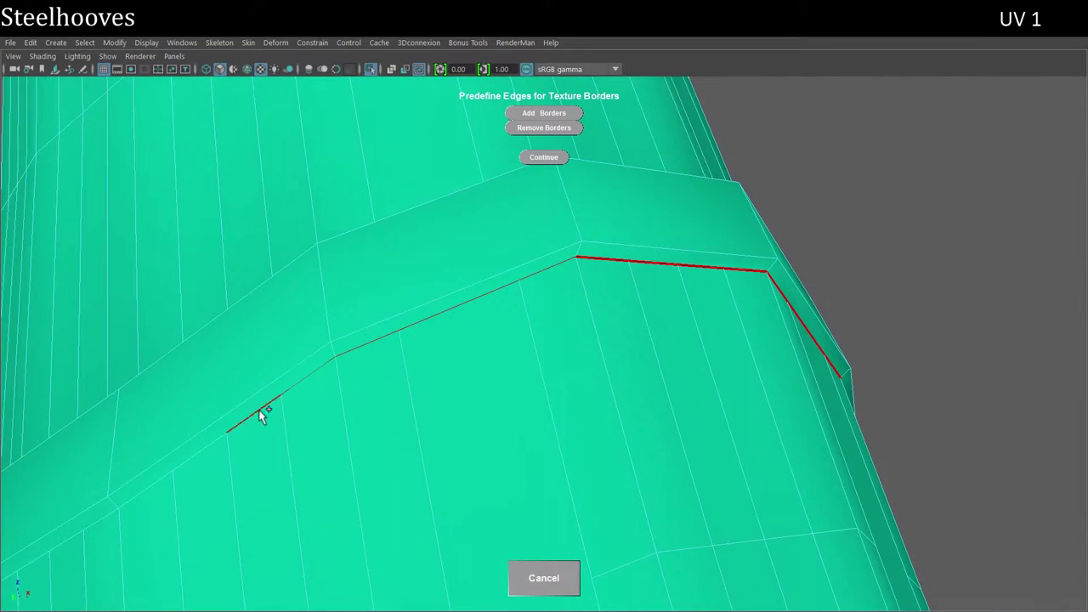
pyautogui.keyDown('alt'); pyautogui.moveTo(213, 505); pyautogui.dragTo(552, 268); pyautogui.keyUp('alt')
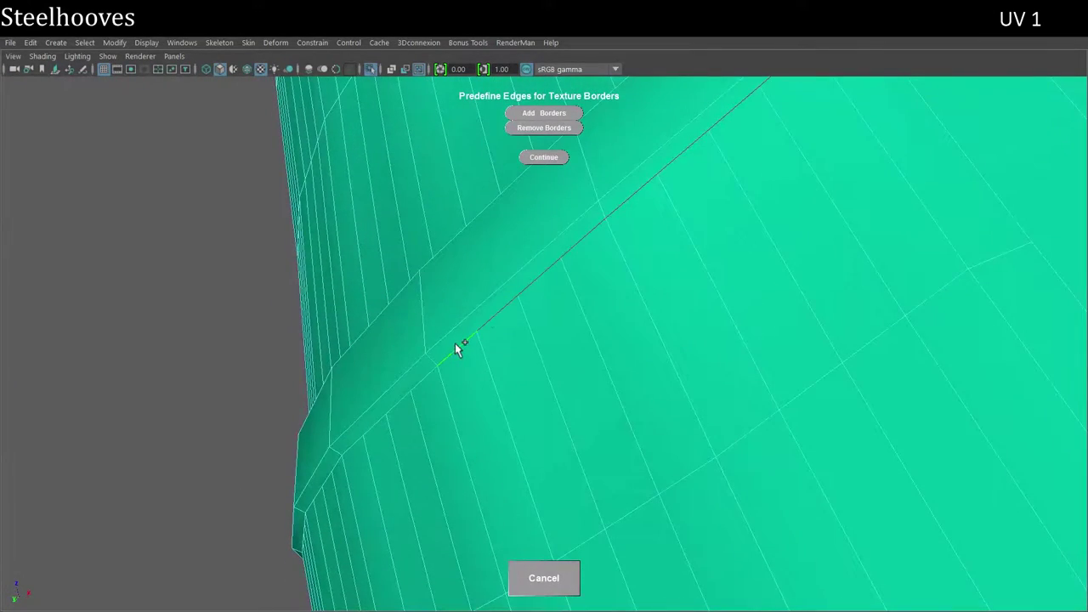
pyautogui.keyDown('alt'); pyautogui.moveTo(361, 493); pyautogui.dragTo(583, 256); pyautogui.keyUp('alt')
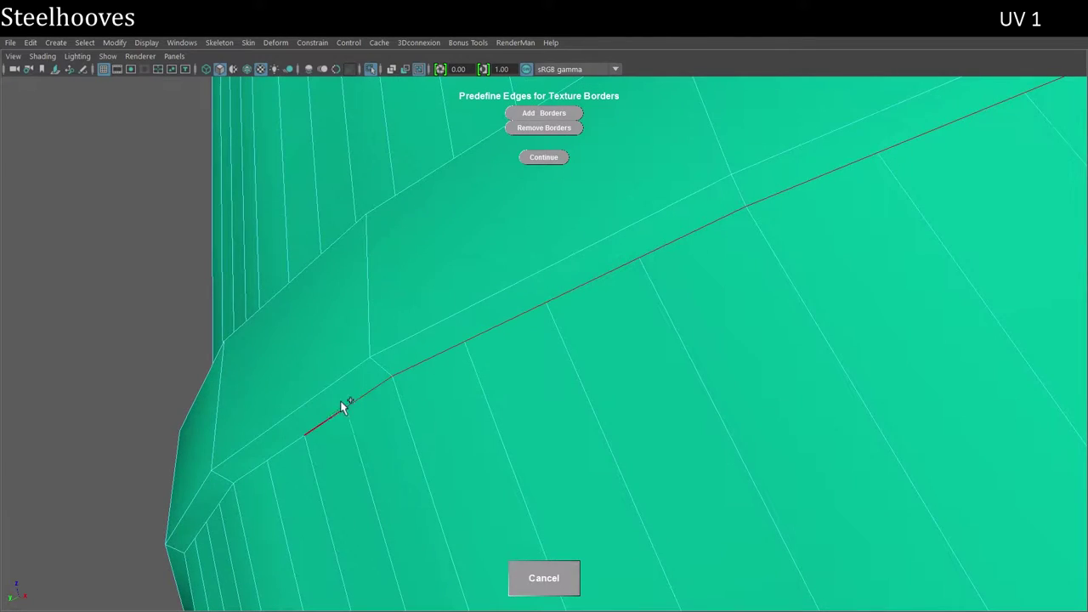
pyautogui.moveTo(340, 406)
pyautogui.keyDown('alt'); pyautogui.mouseDown()
pyautogui.moveTo(503, 359)
pyautogui.moveTo(529, 292)
pyautogui.mouseUp(); pyautogui.keyUp('alt')
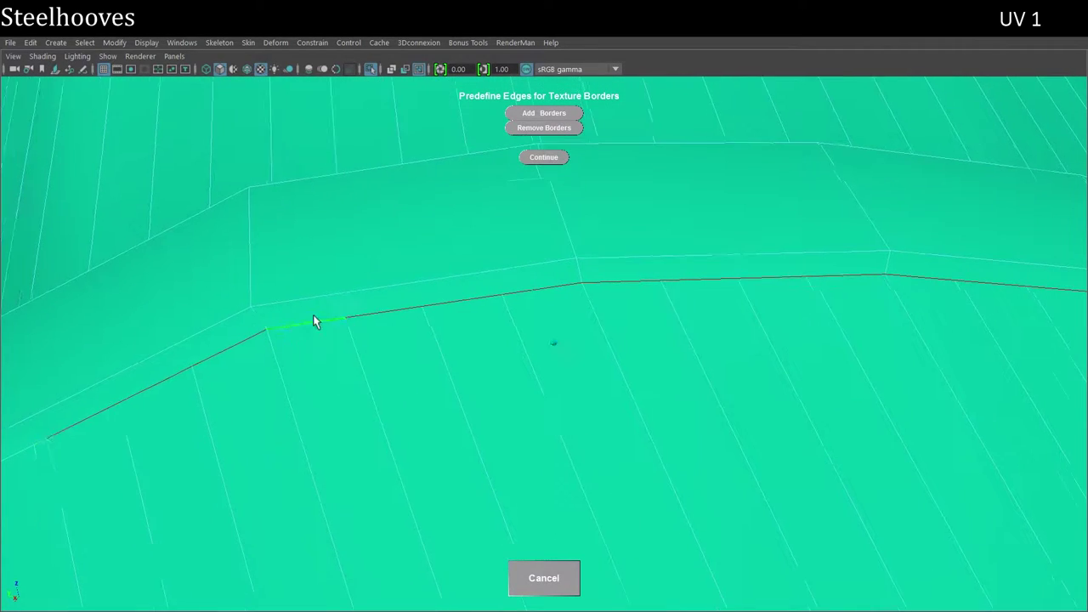
pyautogui.moveTo(313, 322)
pyautogui.keyDown('alt'); pyautogui.mouseDown()
pyautogui.moveTo(287, 367)
pyautogui.moveTo(332, 388)
pyautogui.moveTo(633, 232)
pyautogui.mouseUp(); pyautogui.keyUp('alt')
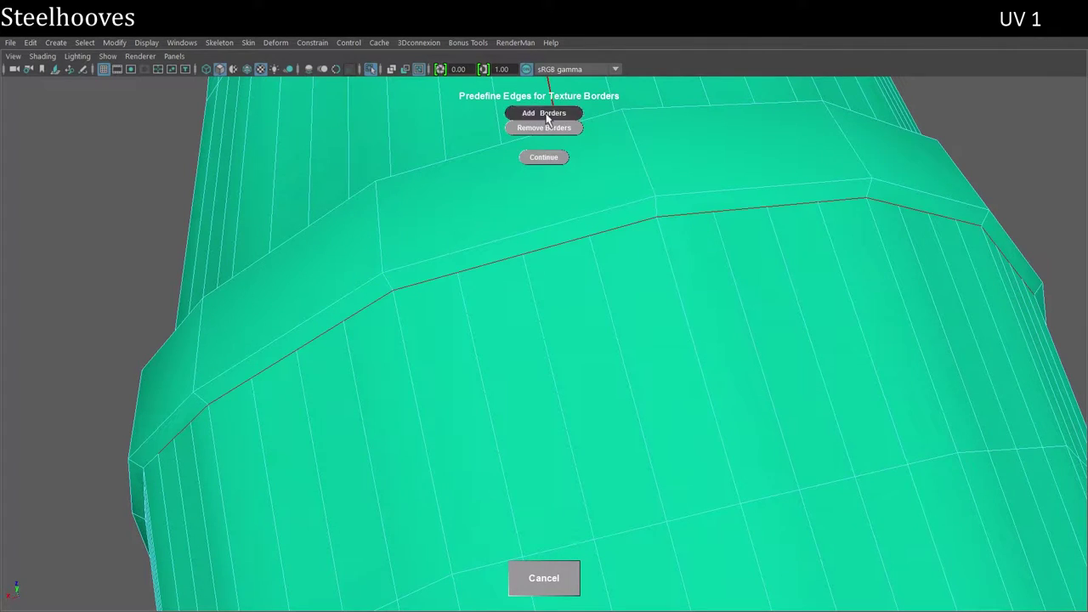
pyautogui.moveTo(547, 119)
pyautogui.keyDown('alt'); pyautogui.mouseDown()
pyautogui.moveTo(478, 340)
pyautogui.moveTo(538, 303)
pyautogui.mouseUp(); pyautogui.keyUp('alt')
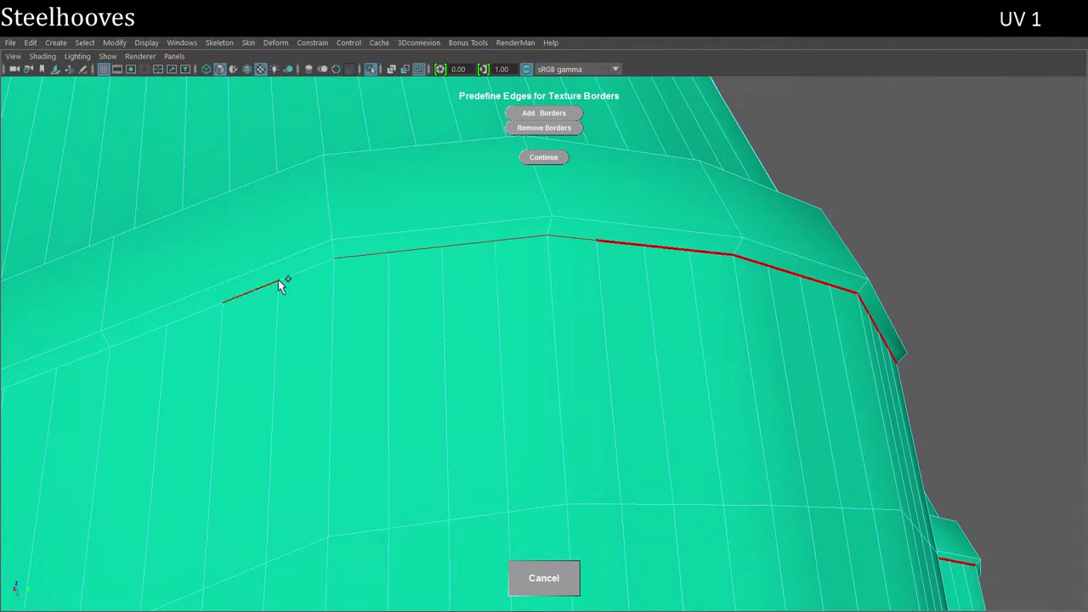
pyautogui.keyDown('alt'); pyautogui.moveTo(95, 384); pyautogui.dragTo(271, 371); pyautogui.keyUp('alt')
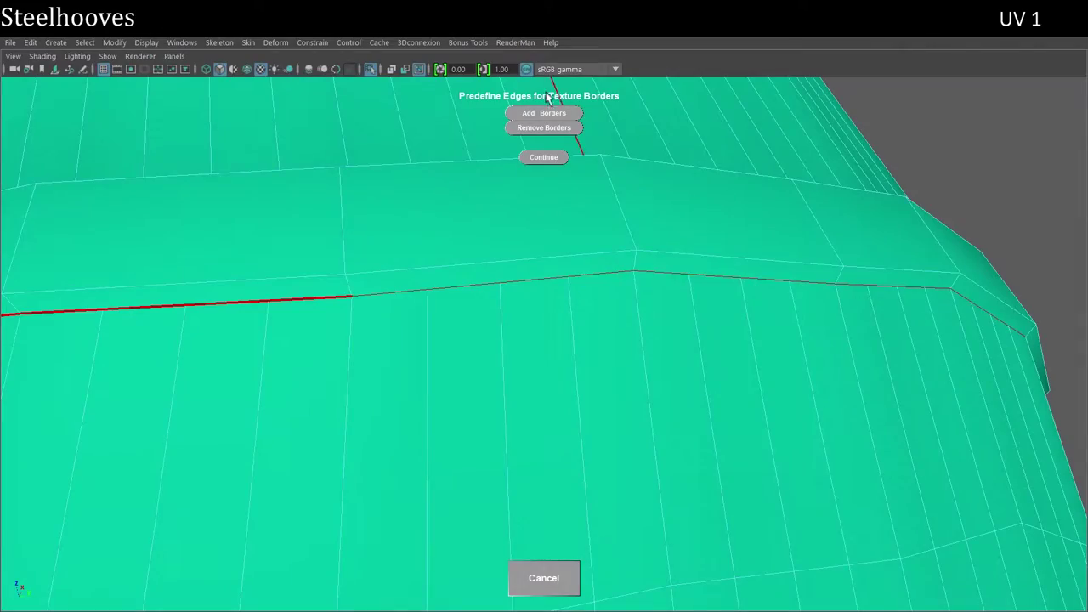
pyautogui.moveTo(548, 98)
pyautogui.keyDown('alt'); pyautogui.mouseDown()
pyautogui.moveTo(822, 201)
pyautogui.moveTo(617, 94)
pyautogui.moveTo(462, 437)
pyautogui.mouseUp(); pyautogui.keyUp('alt')
pyautogui.scroll(3, 821, 202)
pyautogui.scroll(3, 617, 93)
pyautogui.scroll(-3, 617, 94)
pyautogui.scroll(3, 430, 459)
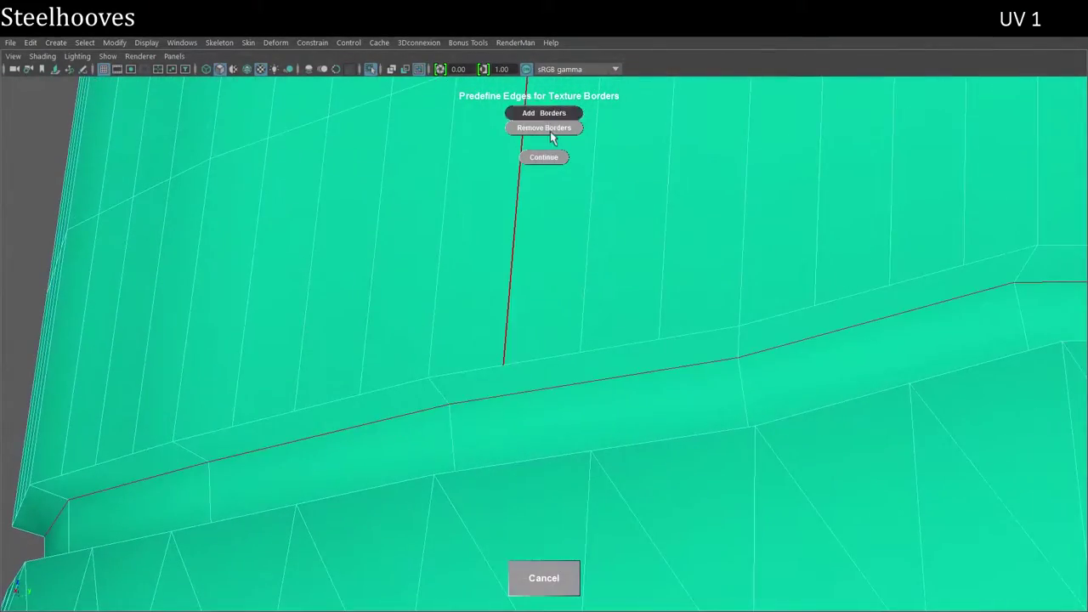
pyautogui.moveTo(551, 136)
pyautogui.keyDown('alt'); pyautogui.mouseDown()
pyautogui.moveTo(493, 383)
pyautogui.moveTo(534, 151)
pyautogui.moveTo(547, 155)
pyautogui.moveTo(607, 449)
pyautogui.mouseUp(); pyautogui.keyUp('alt')
pyautogui.scroll(-3, 536, 153)
pyautogui.scroll(-3, 537, 154)
pyautogui.scroll(4, 600, 438)
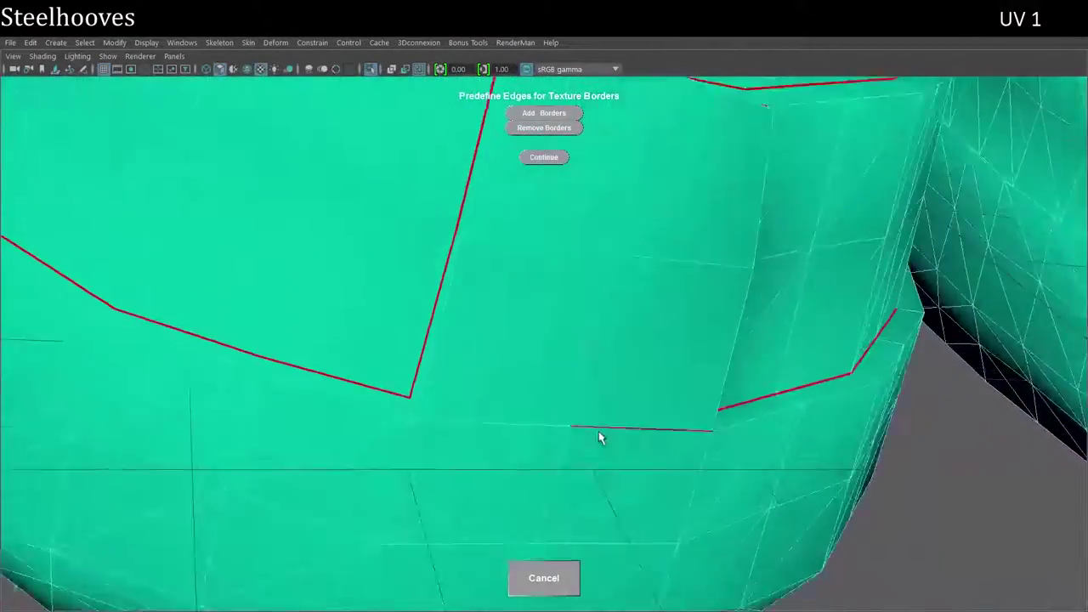
pyautogui.scroll(-3, 599, 438)
# - Orbit near the feet and lower rim to review the remaining red border edges
pyautogui.keyDown('alt'); pyautogui.moveTo(583, 414); pyautogui.dragTo(510, 436); pyautogui.keyUp('alt')
pyautogui.scroll(3, 511, 436)
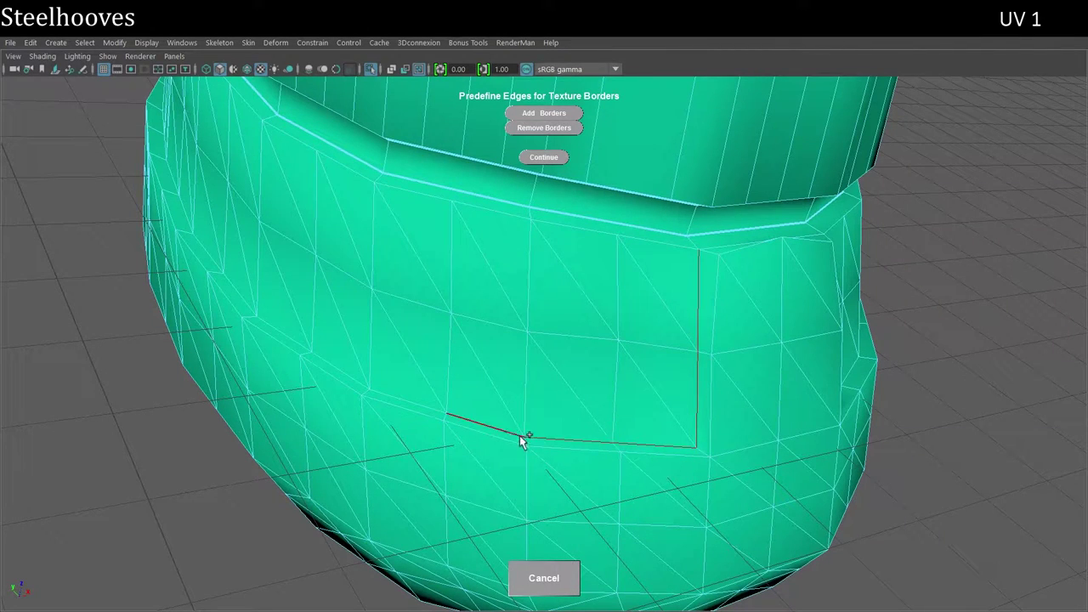
pyautogui.moveTo(263, 198)
pyautogui.keyDown('alt'); pyautogui.mouseDown()
pyautogui.moveTo(605, 255)
pyautogui.moveTo(350, 292)
pyautogui.mouseUp(); pyautogui.keyUp('alt')
pyautogui.scroll(2, 431, 254)
pyautogui.scroll(-3, 585, 199)
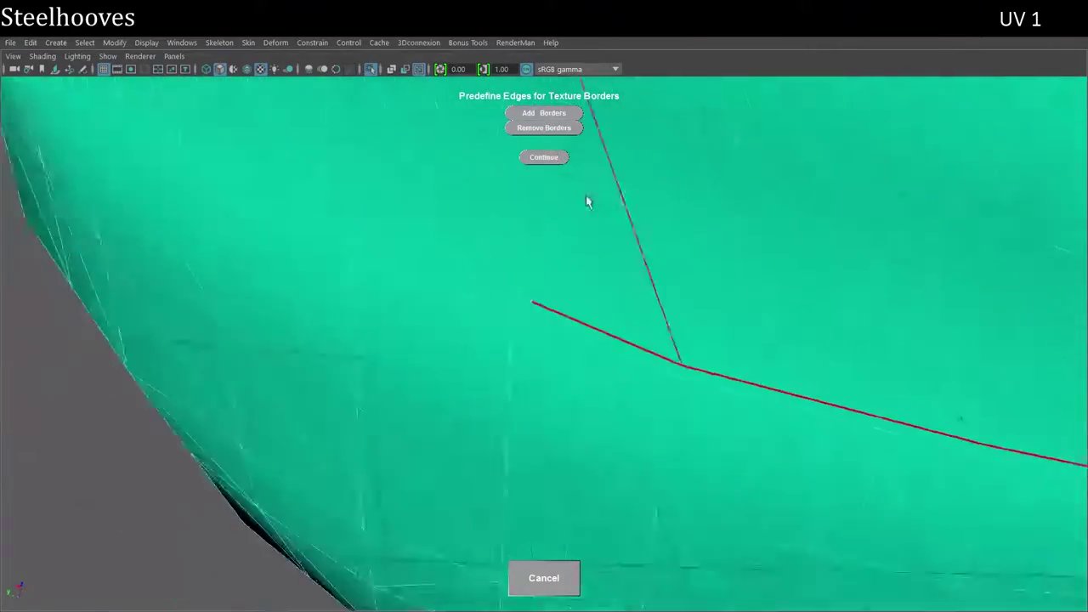
pyautogui.keyDown('alt'); pyautogui.moveTo(586, 199); pyautogui.dragTo(755, 455); pyautogui.keyUp('alt')
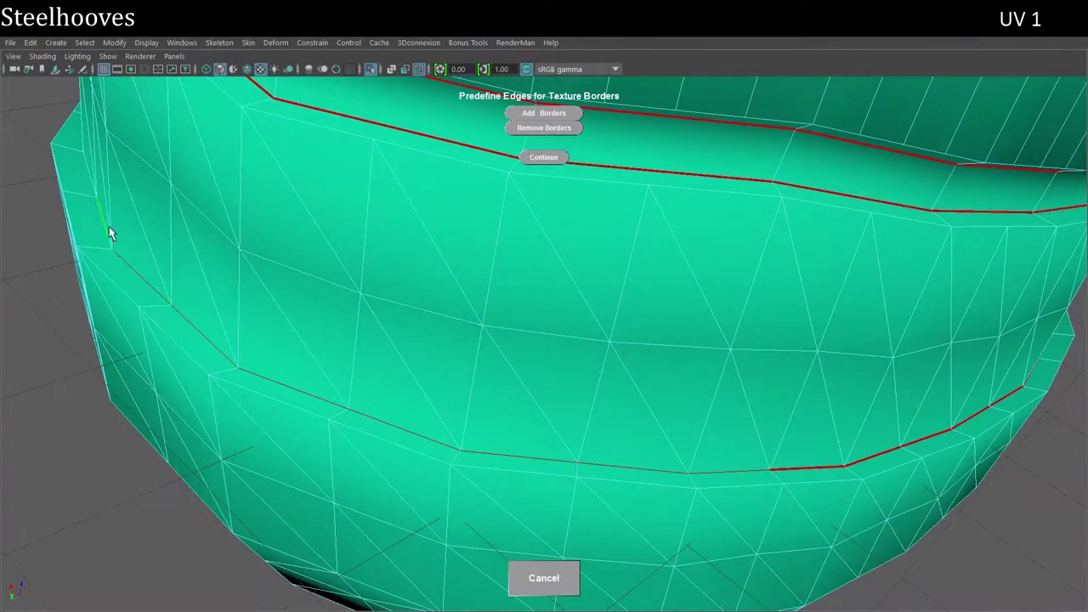
pyautogui.scroll(-3, 109, 233)
pyautogui.keyDown('alt'); pyautogui.moveTo(109, 233); pyautogui.dragTo(548, 227); pyautogui.keyUp('alt')
pyautogui.scroll(3, 688, 436)
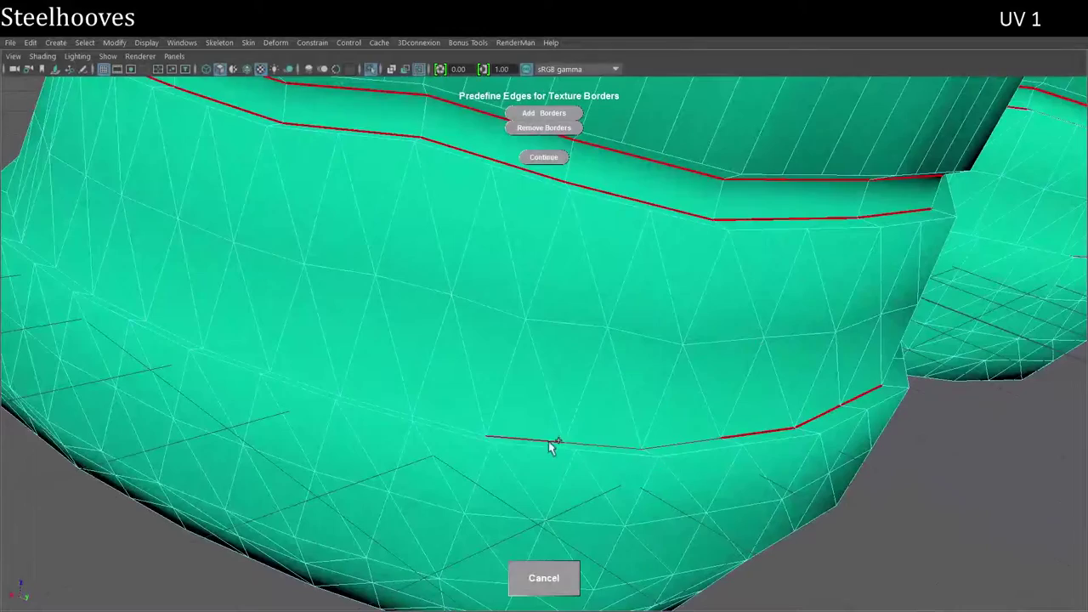
pyautogui.scroll(-3, 68, 277)
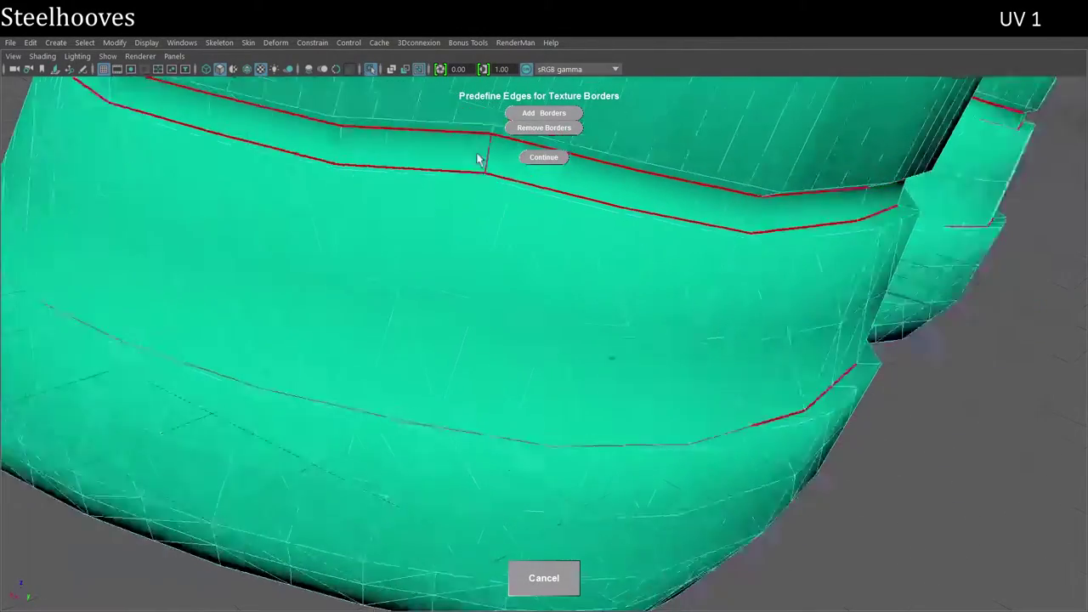
pyautogui.scroll(3, 546, 374)
pyautogui.keyDown('alt'); pyautogui.moveTo(265, 207); pyautogui.dragTo(336, 344); pyautogui.keyUp('alt')
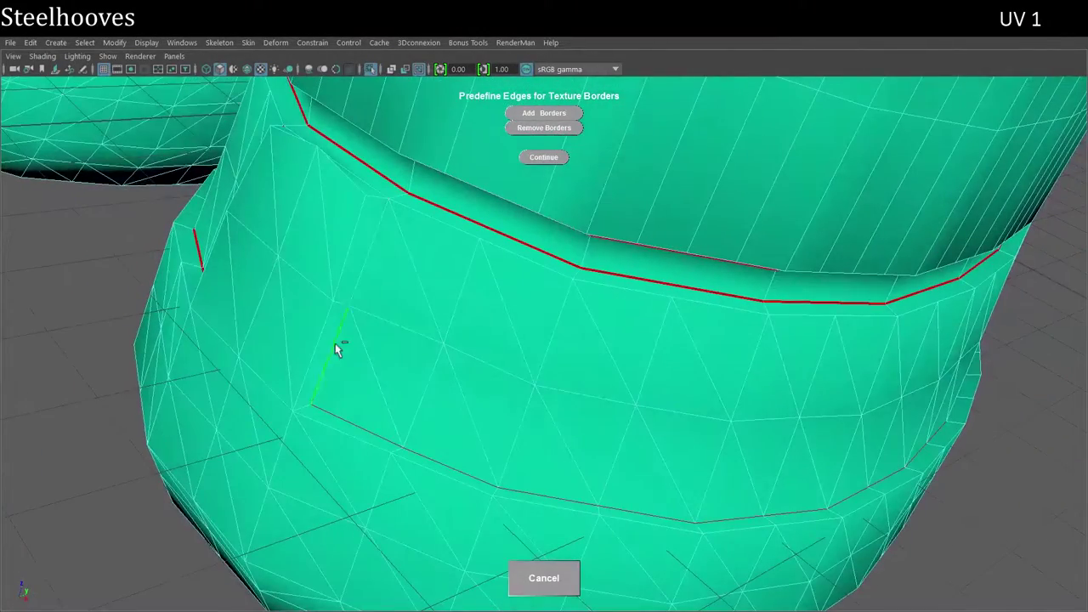
pyautogui.moveTo(427, 246)
pyautogui.keyDown('alt'); pyautogui.mouseDown()
pyautogui.moveTo(433, 287)
pyautogui.moveTo(510, 122)
pyautogui.mouseUp(); pyautogui.keyUp('alt')
pyautogui.scroll(-3, 539, 116)
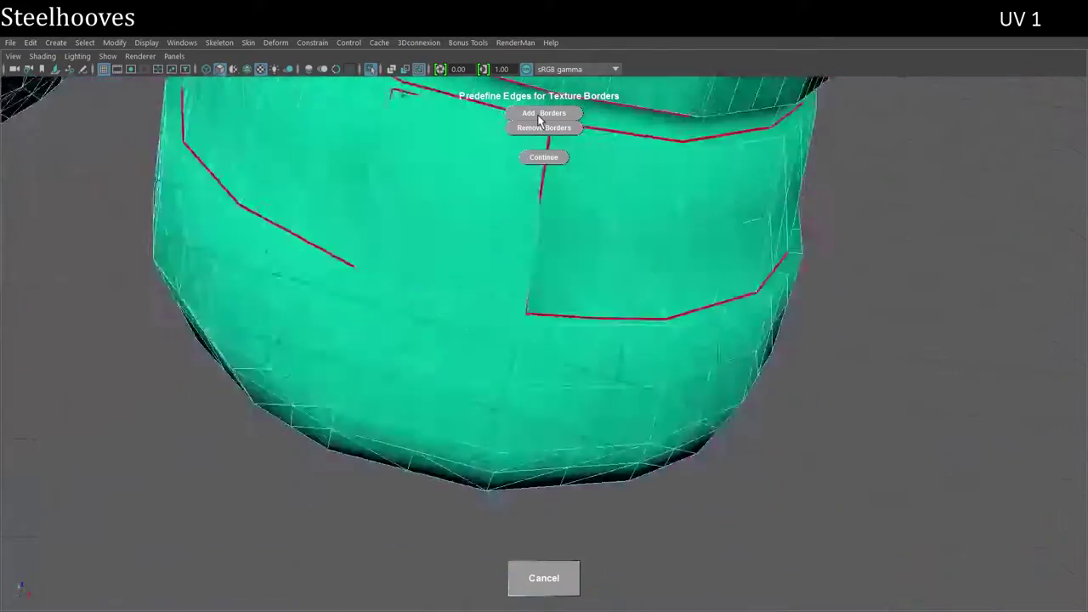
pyautogui.scroll(3, 538, 119)
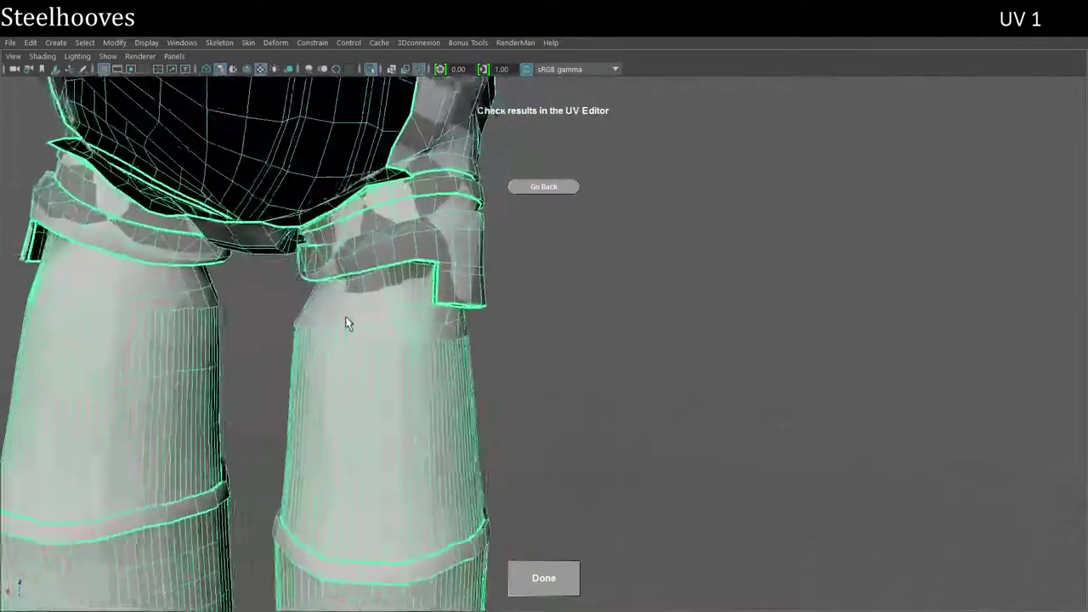
# - Check the checker unwrap in the UV Editor, then reselect the character mesh
pyautogui.moveTo(301, 198); pyautogui.dragTo(357, 225, button='right')
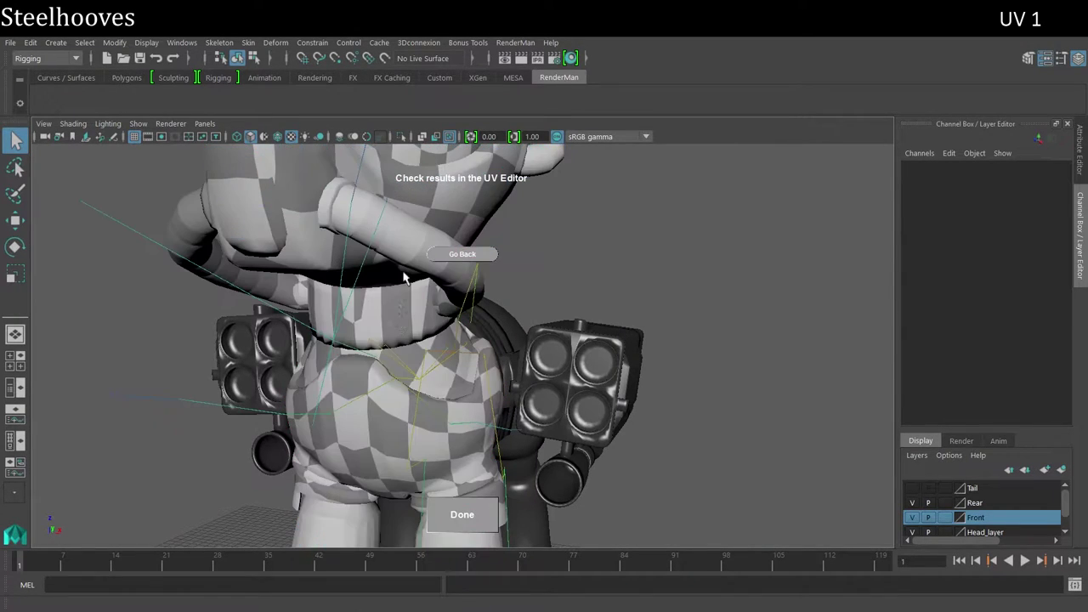
pyautogui.click(397, 331)
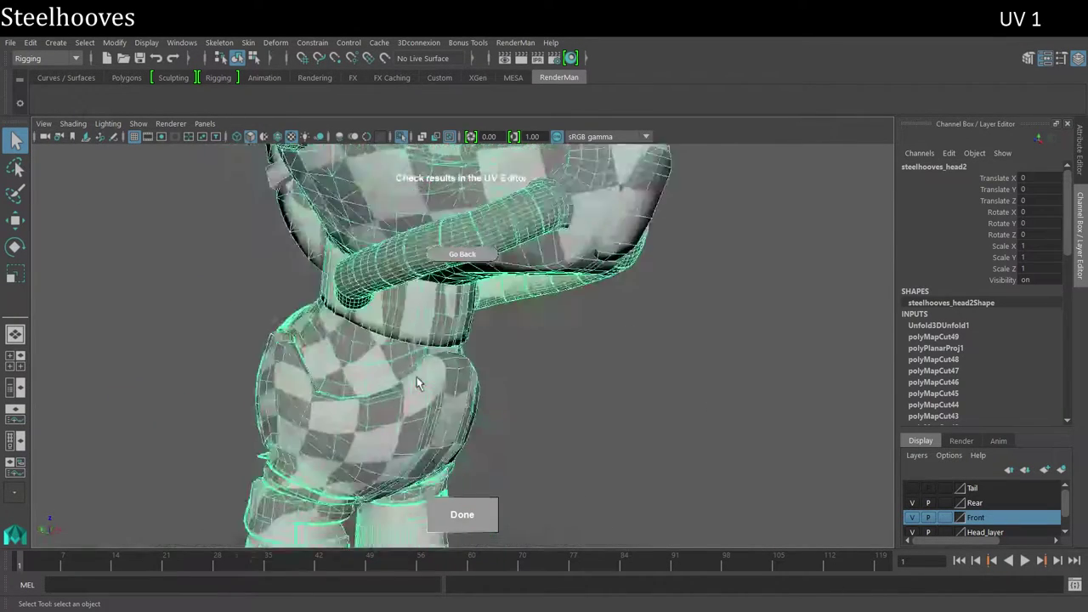
# - Isolate the collar ring and switch the head mesh to edge selection
pyautogui.click(515, 340)
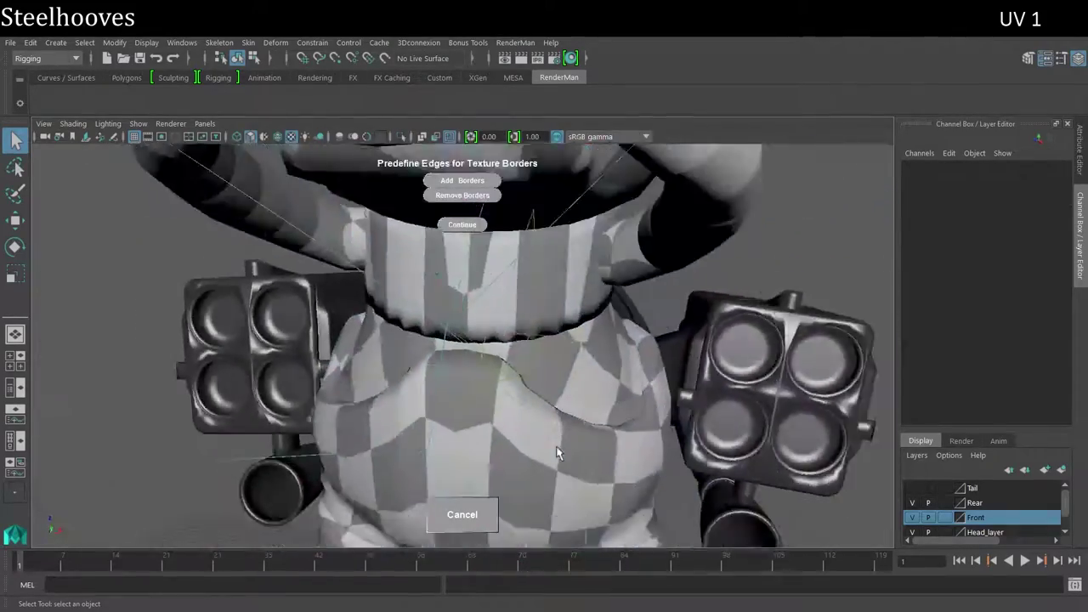
pyautogui.click(498, 427)
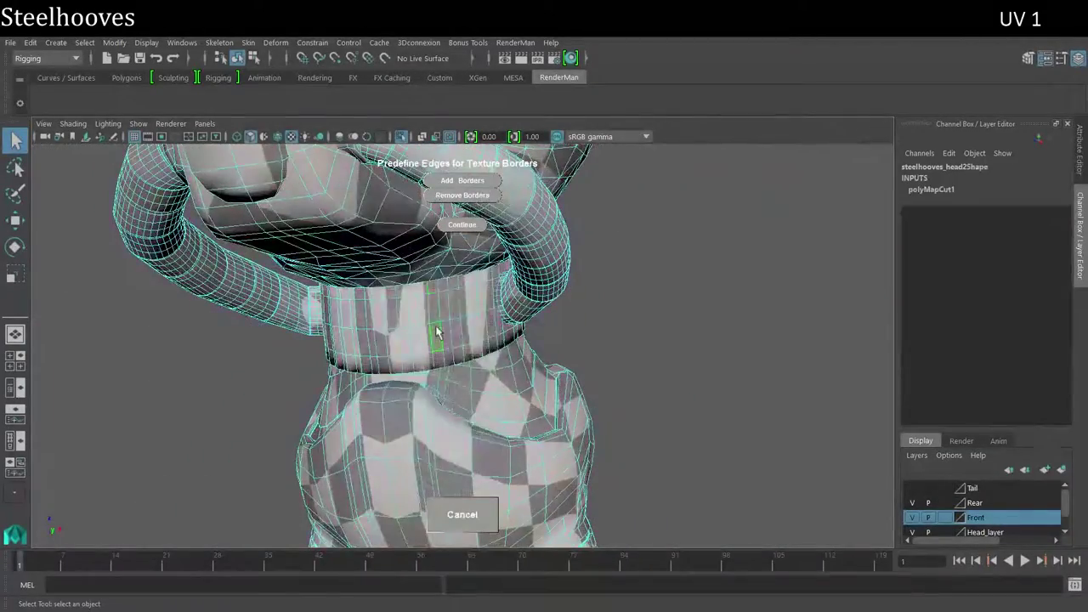
pyautogui.click(436, 332)
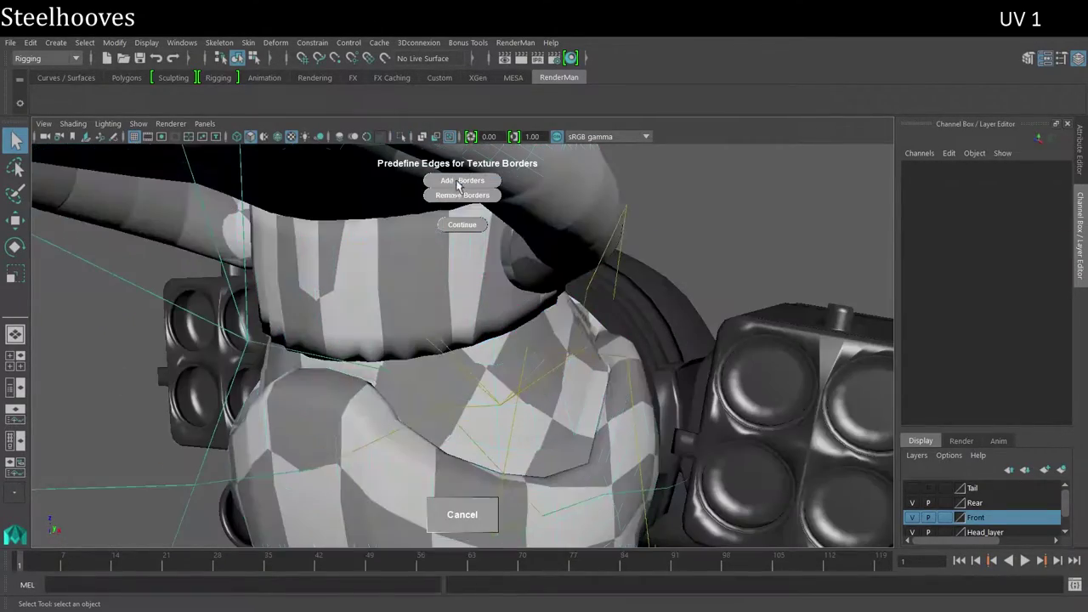
pyautogui.click(459, 184)
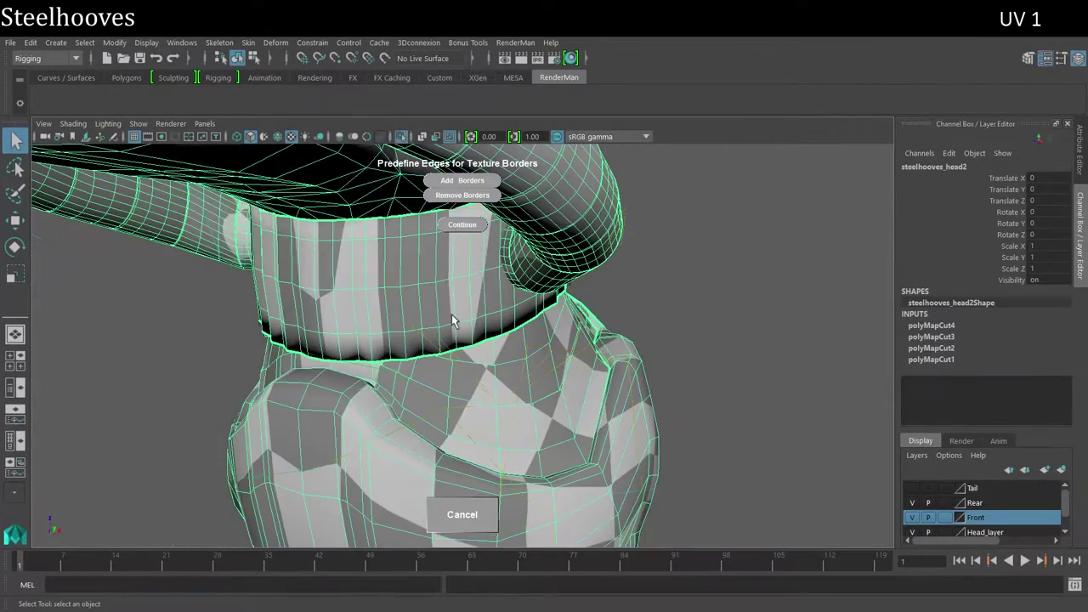
pyautogui.moveTo(377, 198); pyautogui.dragTo(372, 247, button='right')
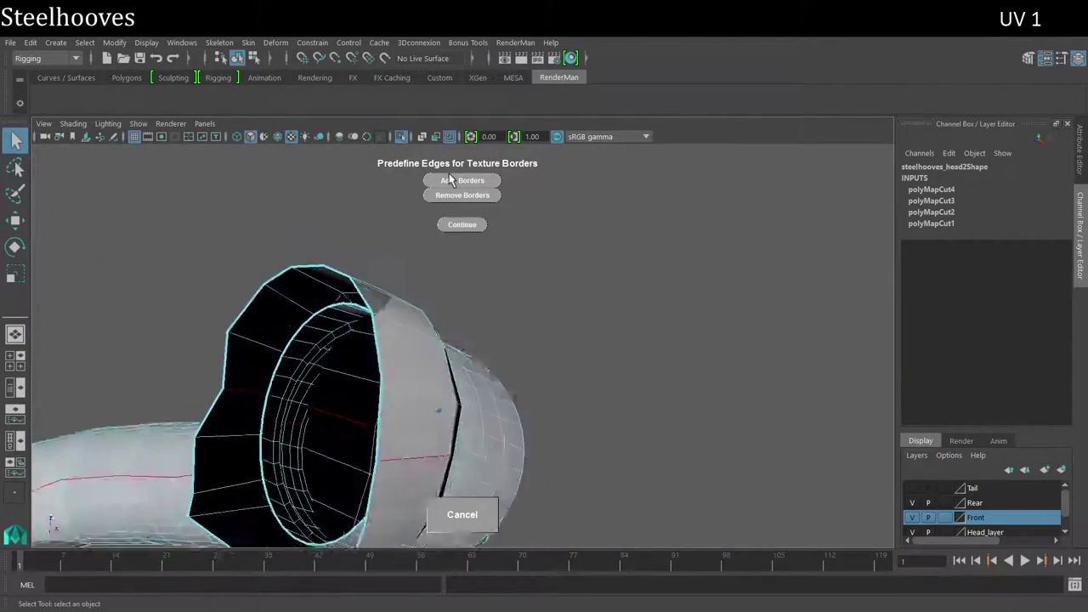
# - Add border seams along both bent hose tubes
pyautogui.click(238, 380)
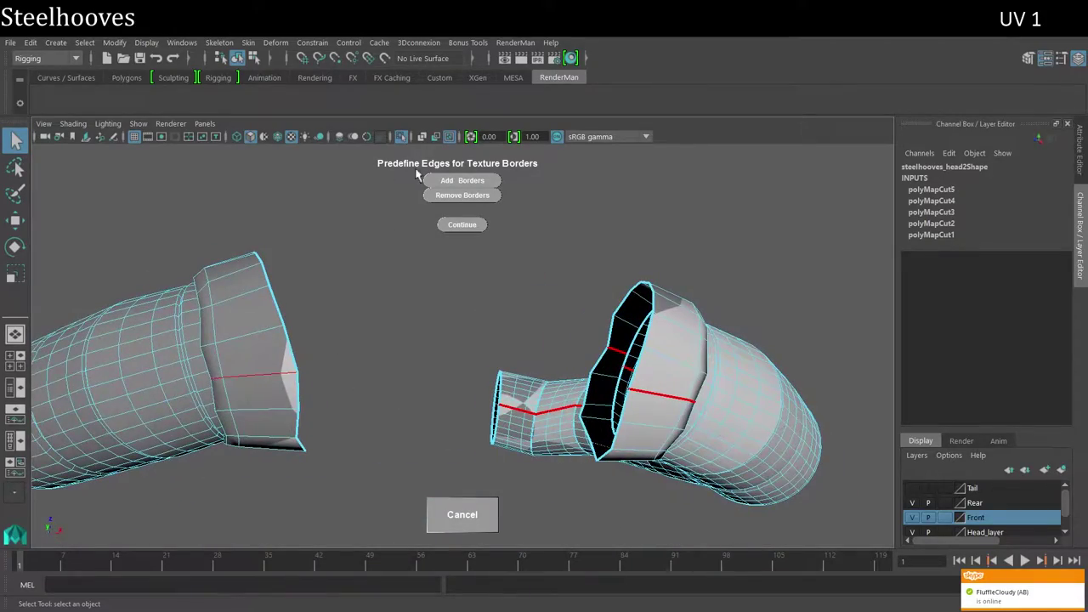
pyautogui.click(492, 304)
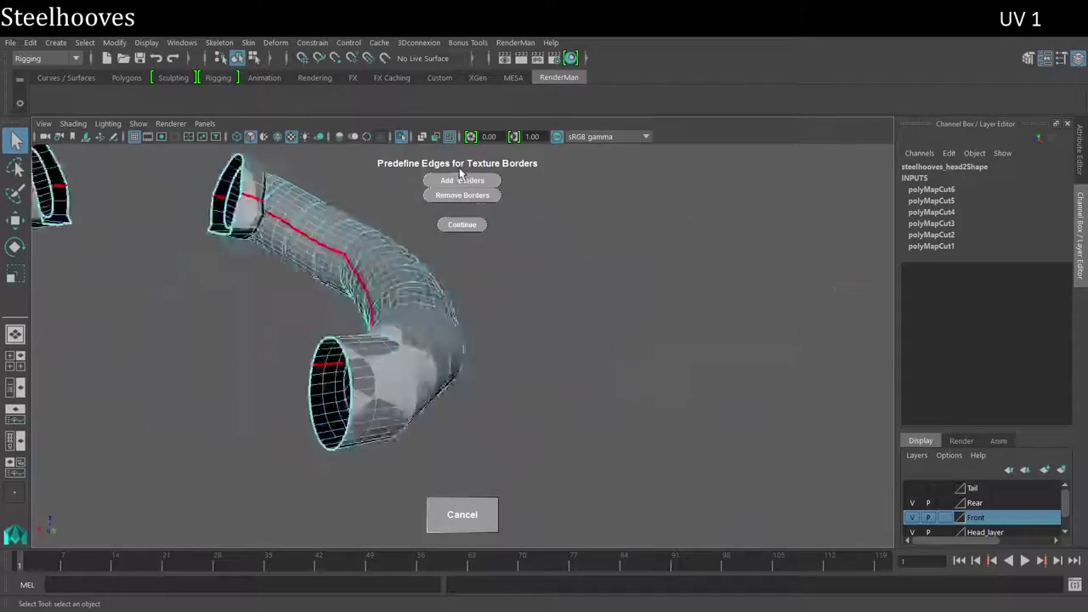
pyautogui.click(636, 350)
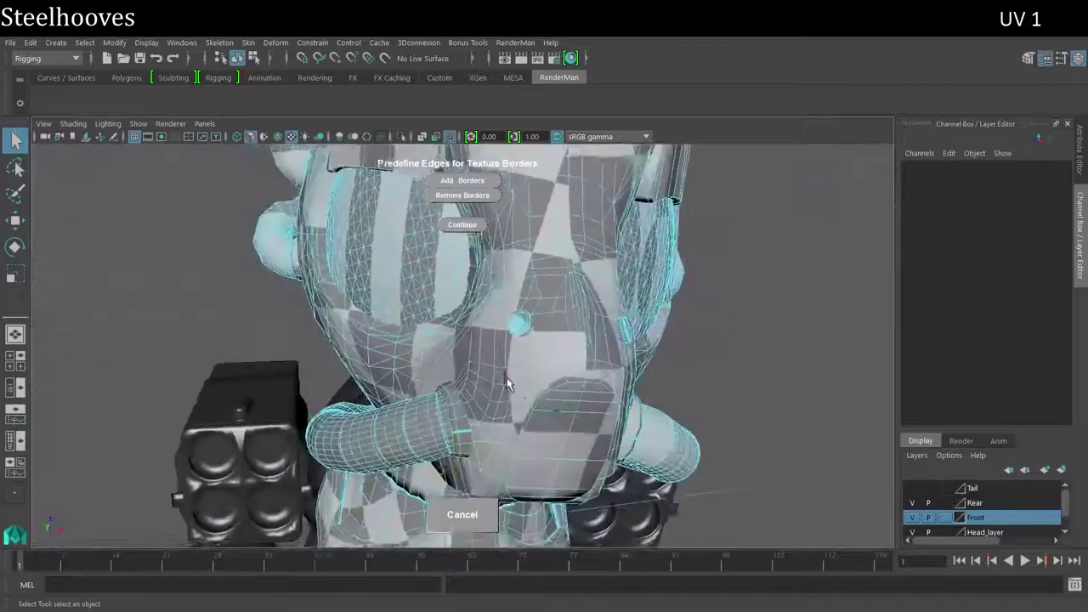
# - Orbit around to the front of the head and close in on its vertical seam line
pyautogui.moveTo(504, 198)
pyautogui.mouseDown(button='right')
pyautogui.moveTo(504, 291)
pyautogui.moveTo(479, 261)
pyautogui.mouseUp(button='right')
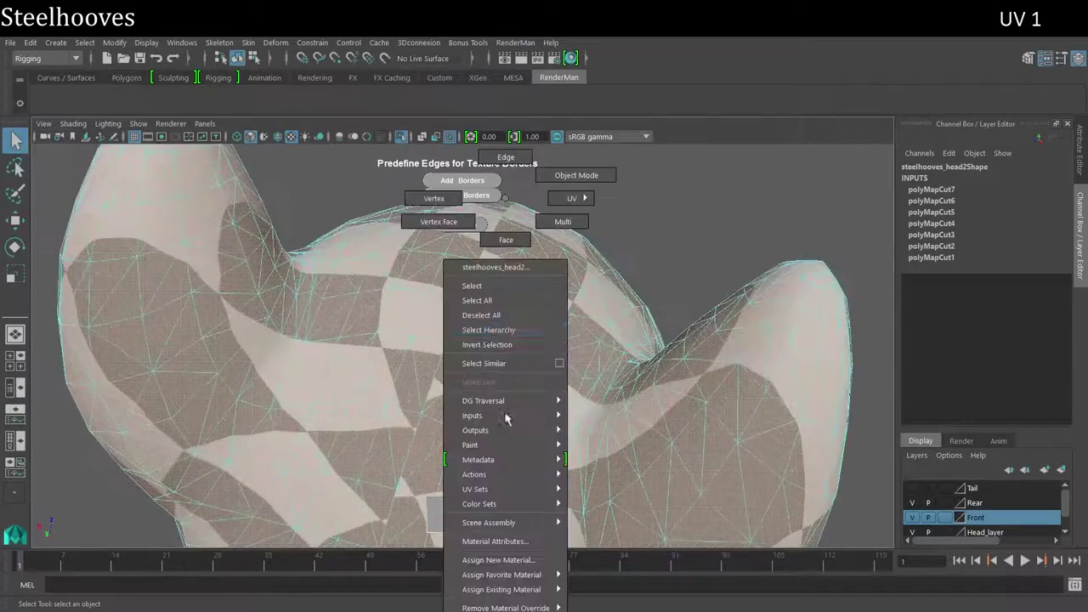
pyautogui.moveTo(478, 261); pyautogui.dragTo(479, 439, button='right')
pyautogui.moveTo(478, 439)
pyautogui.keyDown('alt'); pyautogui.mouseDown()
pyautogui.moveTo(497, 422)
pyautogui.moveTo(391, 525)
pyautogui.mouseUp(); pyautogui.keyUp('alt')
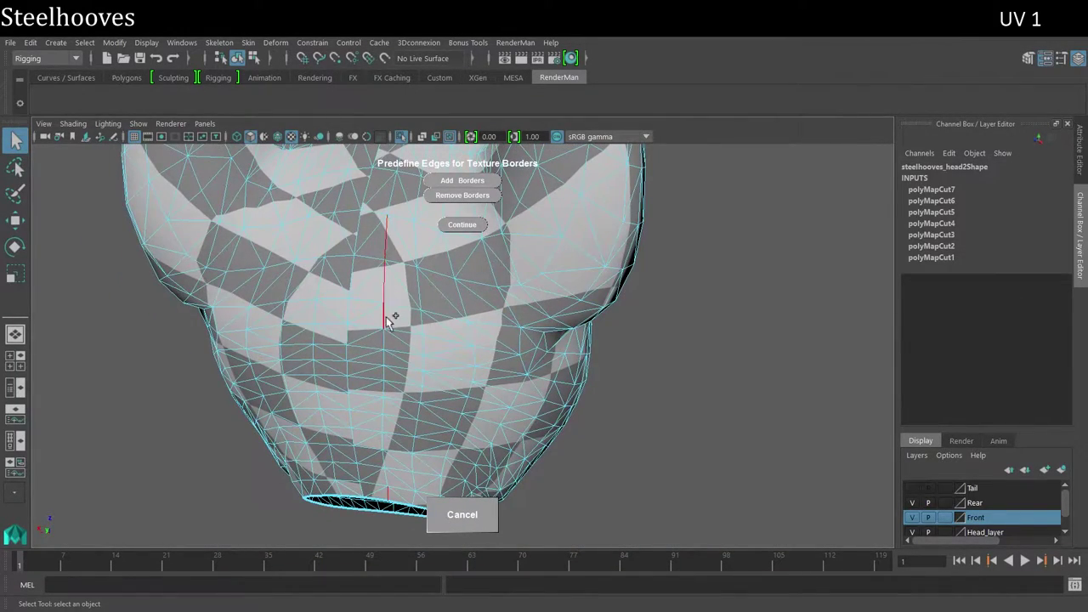
pyautogui.moveTo(391, 480)
pyautogui.keyDown('alt'); pyautogui.mouseDown()
pyautogui.moveTo(445, 393)
pyautogui.moveTo(413, 334)
pyautogui.mouseUp(); pyautogui.keyUp('alt')
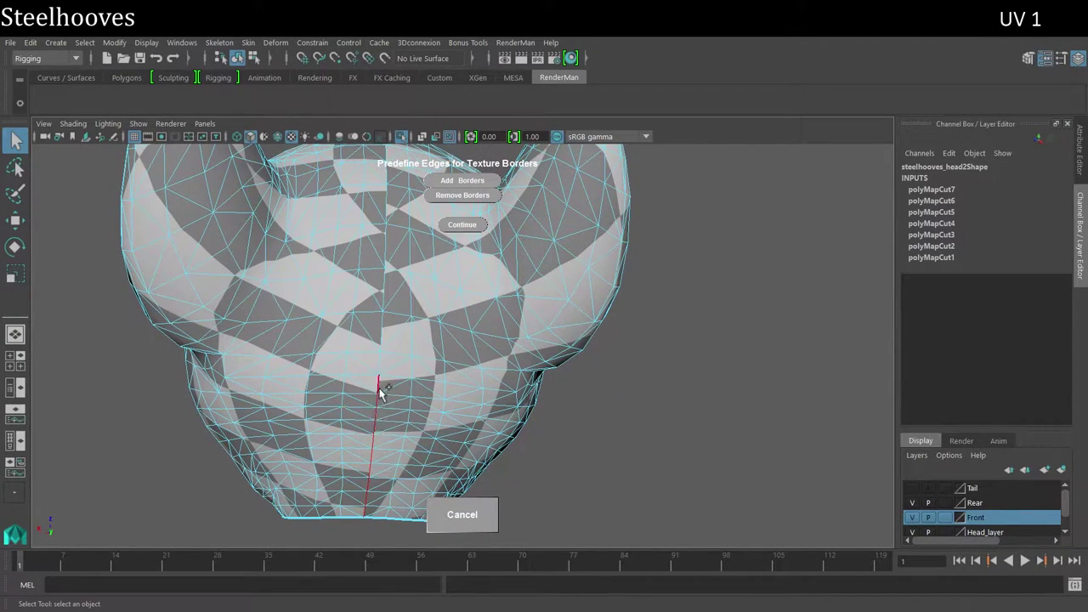
pyautogui.keyDown('alt'); pyautogui.moveTo(386, 259); pyautogui.dragTo(478, 325); pyautogui.keyUp('alt')
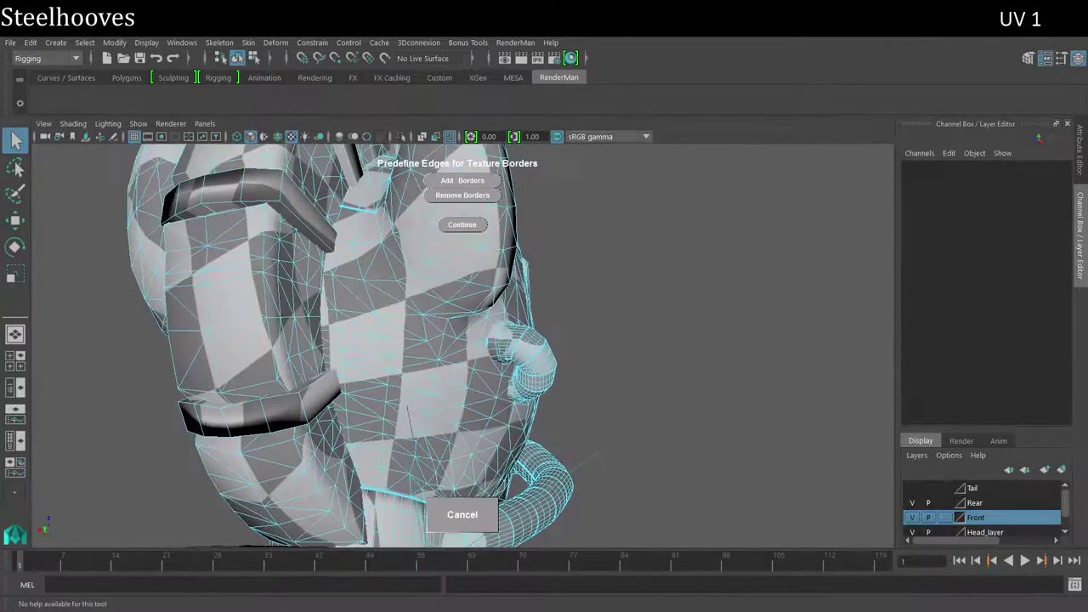
# - Select edges around the hose socket and the disc rim, adding each as a border
pyautogui.rightClick(250, 208)
pyautogui.click(283, 299)
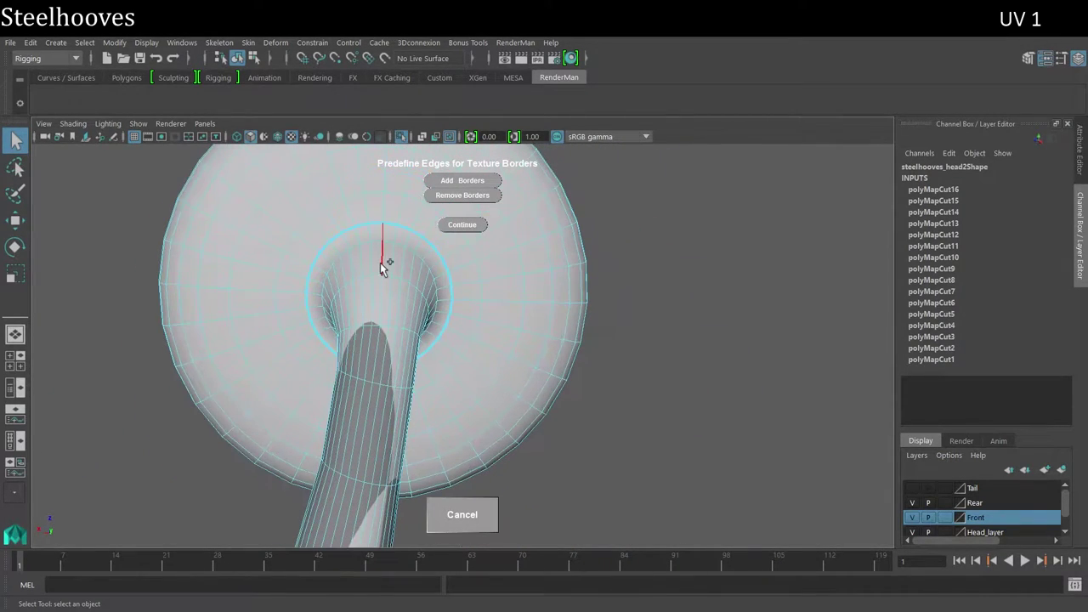
pyautogui.click(451, 180)
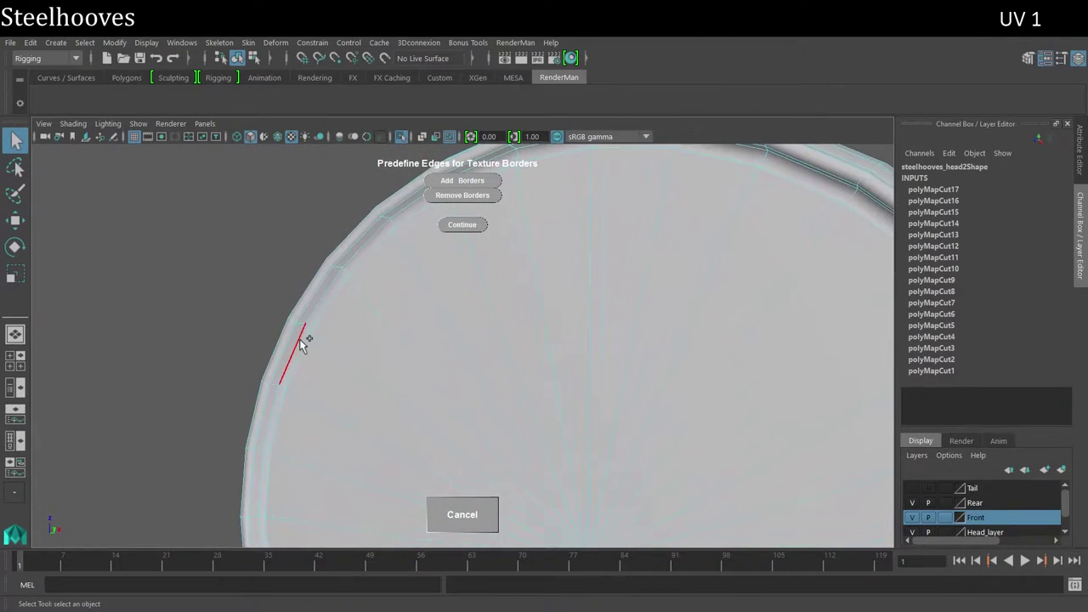
pyautogui.click(444, 181)
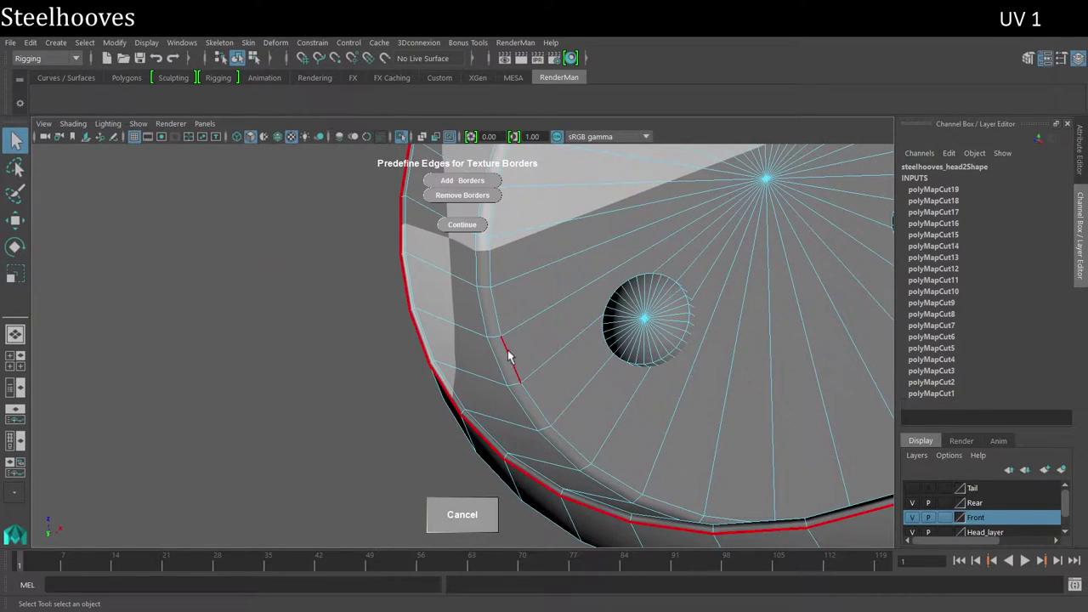
# - Add the cup rim edge and the selected cup edges as borders
pyautogui.click(452, 181)
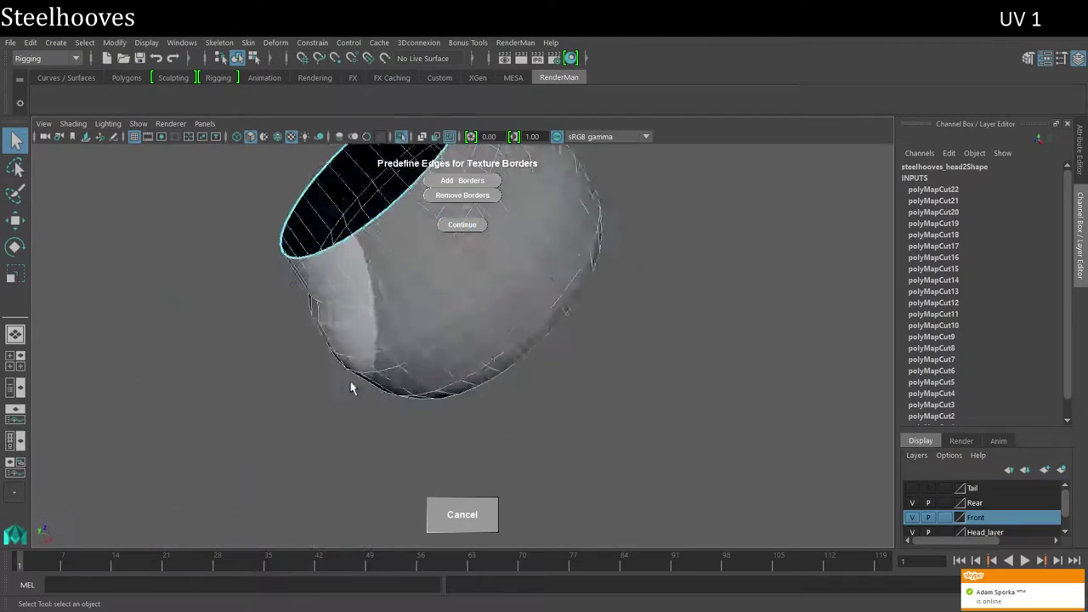
pyautogui.click(454, 182)
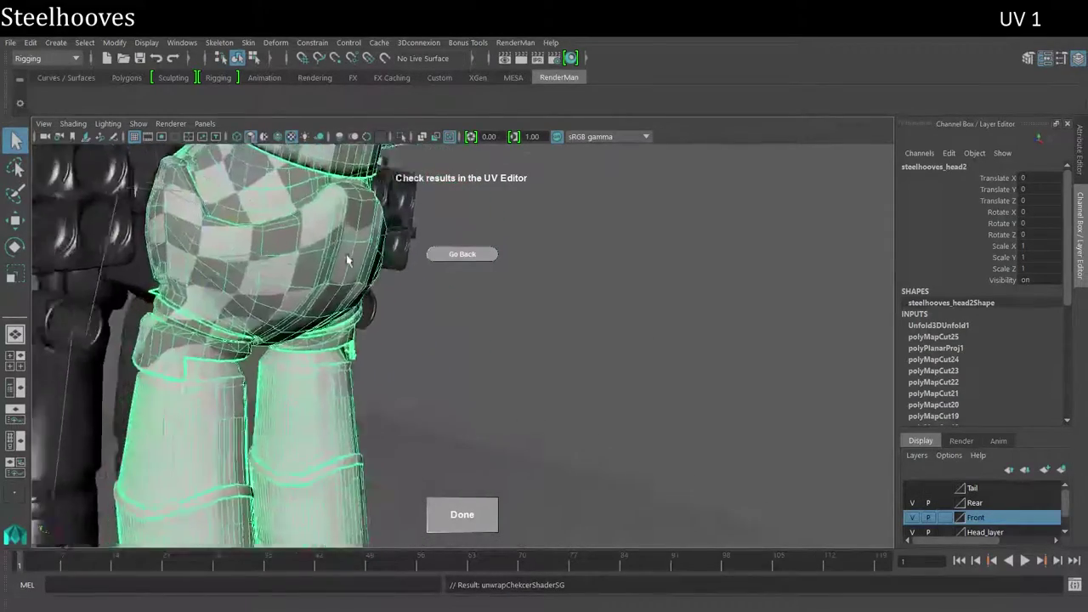
# - Select the neck ring mesh and inspect its UVs as whole shells
pyautogui.click(310, 375)
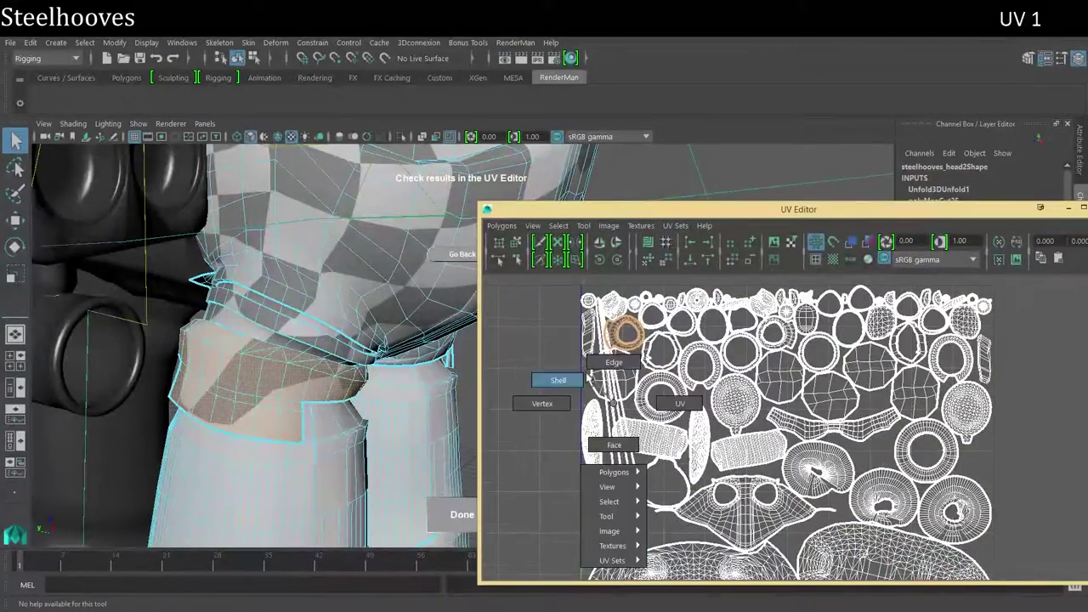
pyautogui.moveTo(589, 374); pyautogui.dragTo(559, 380, button='right')
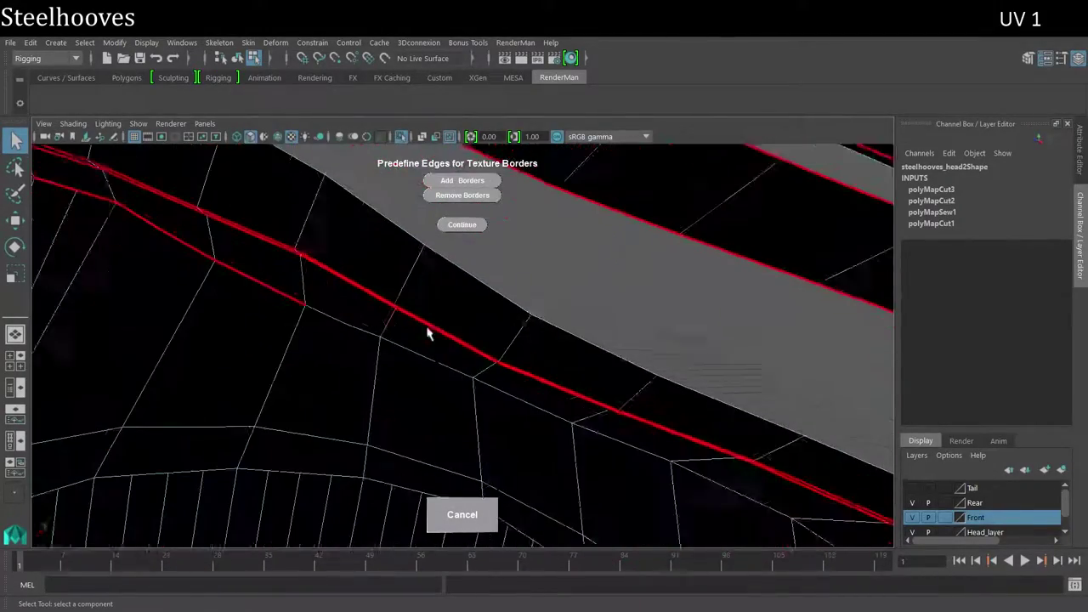
# - Toggle the full-screen viewport with Ctrl+Space
pyautogui.hotkey('ctrl', 'space')
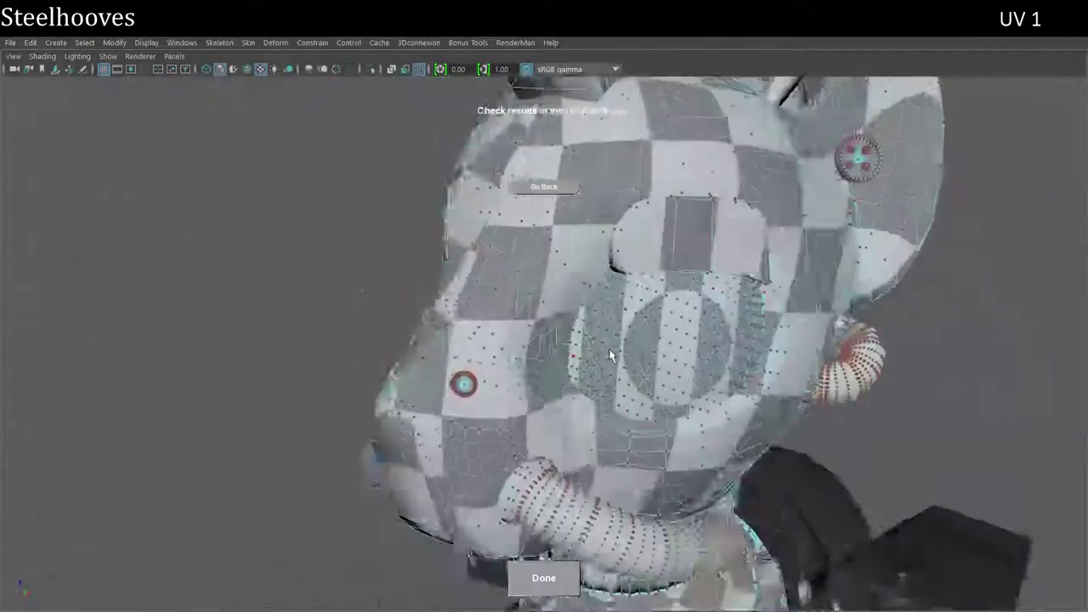
# - Bring up the UV Editor showing the packed head2 shells
pyautogui.moveTo(510, 198); pyautogui.dragTo(513, 361, button='right')
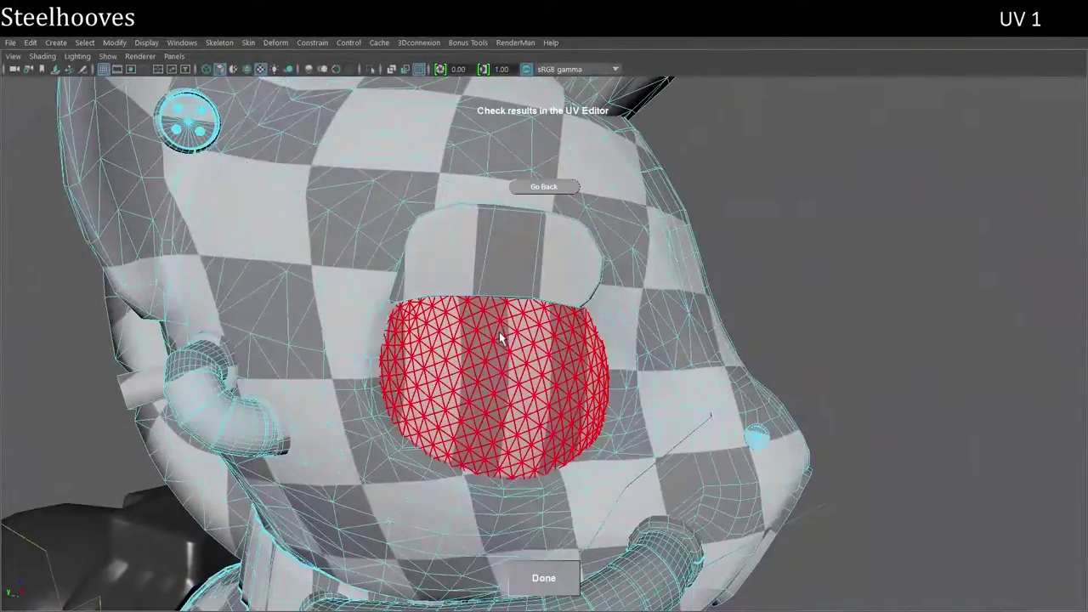